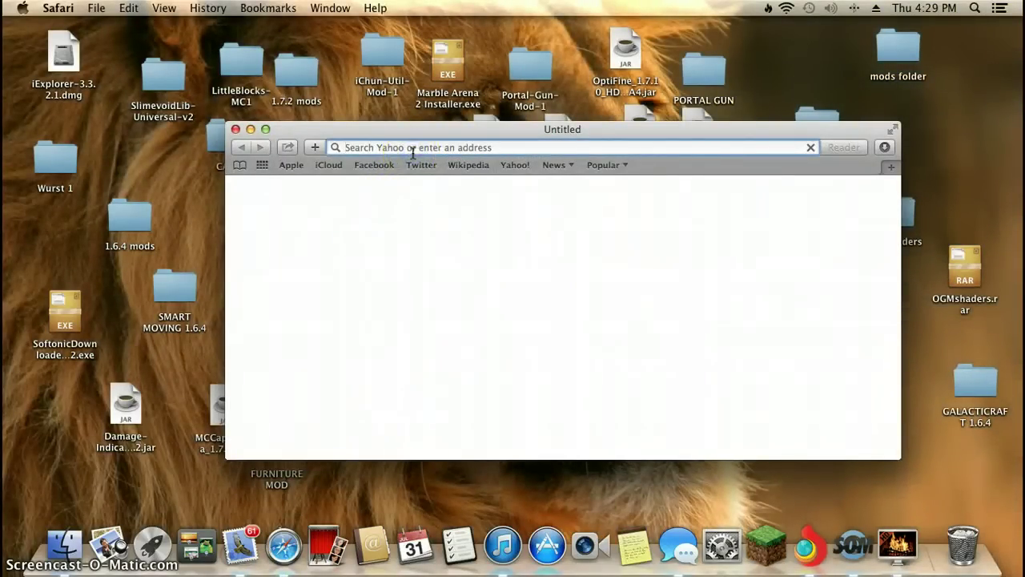
Load wizardhax.com and open its Minecraft Hacked Clients category
type("wizardhax.com")
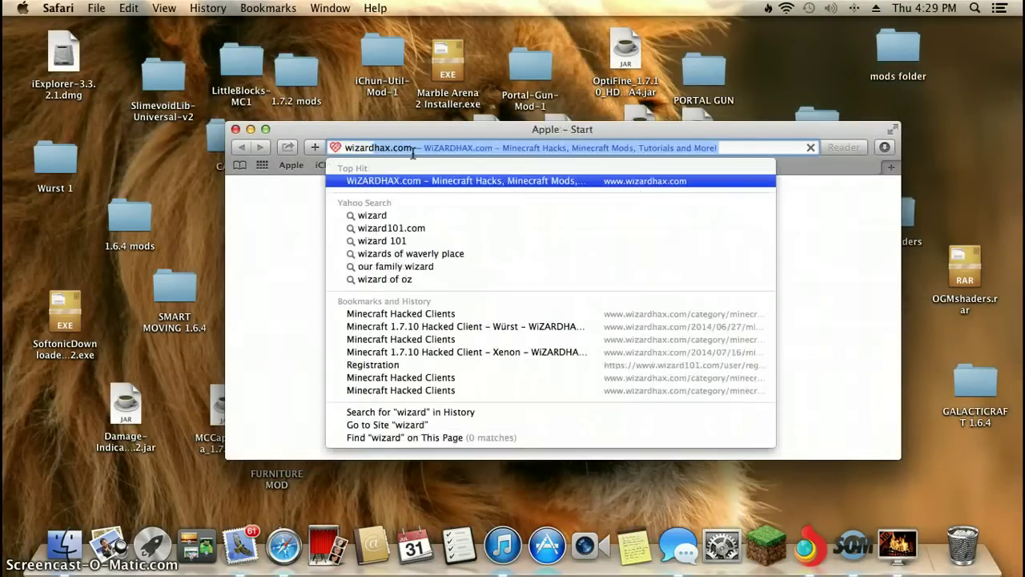
key("Return")
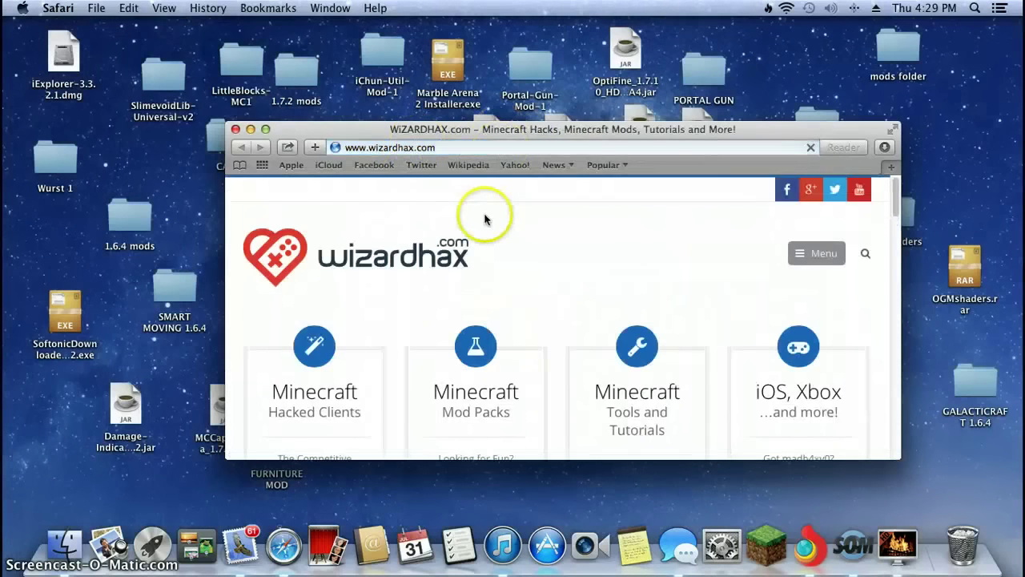
scroll(486, 220, "down", 5)
scroll(483, 251, "down", 5)
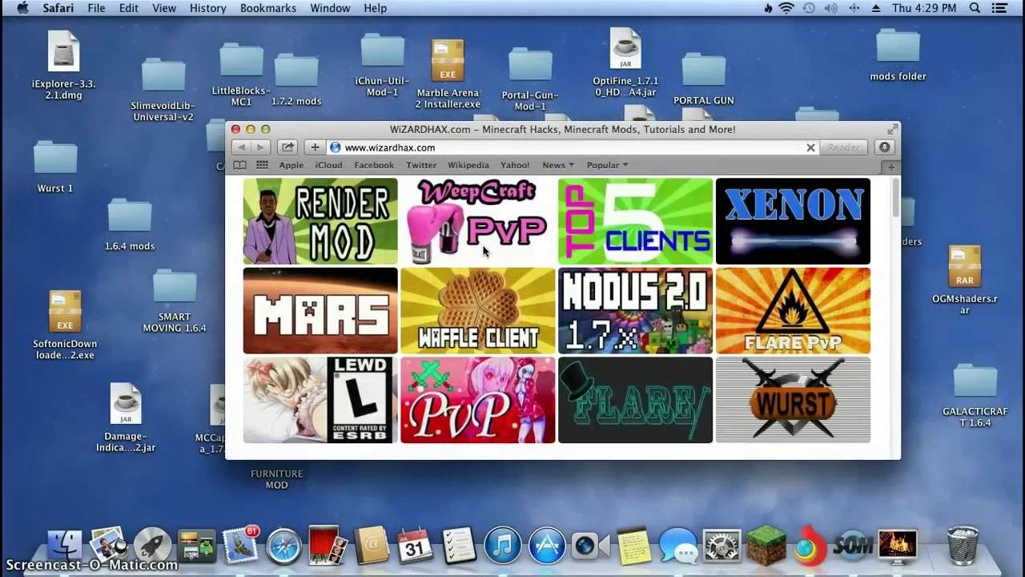
scroll(513, 312, "up", 3)
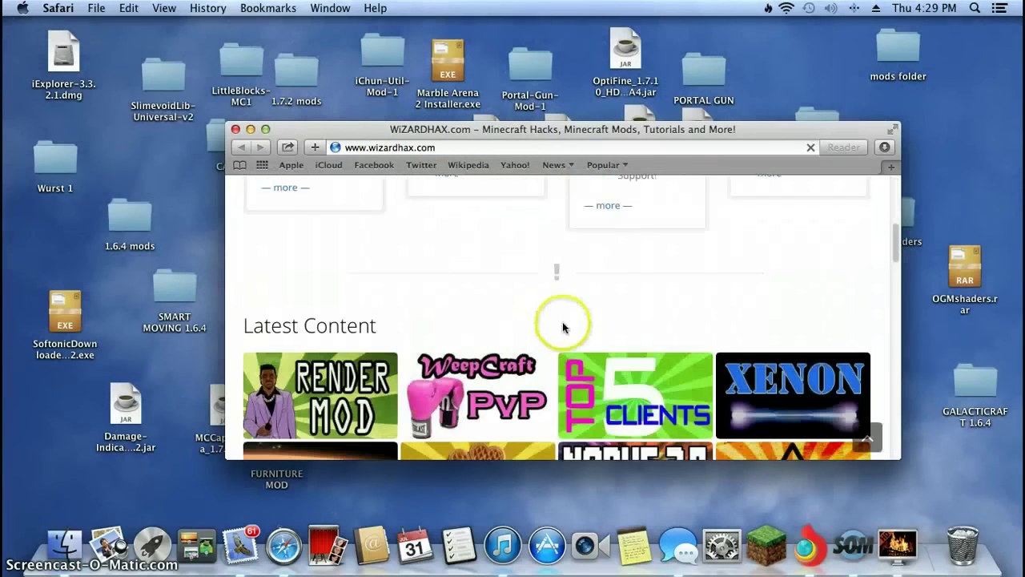
scroll(443, 310, "up", 5)
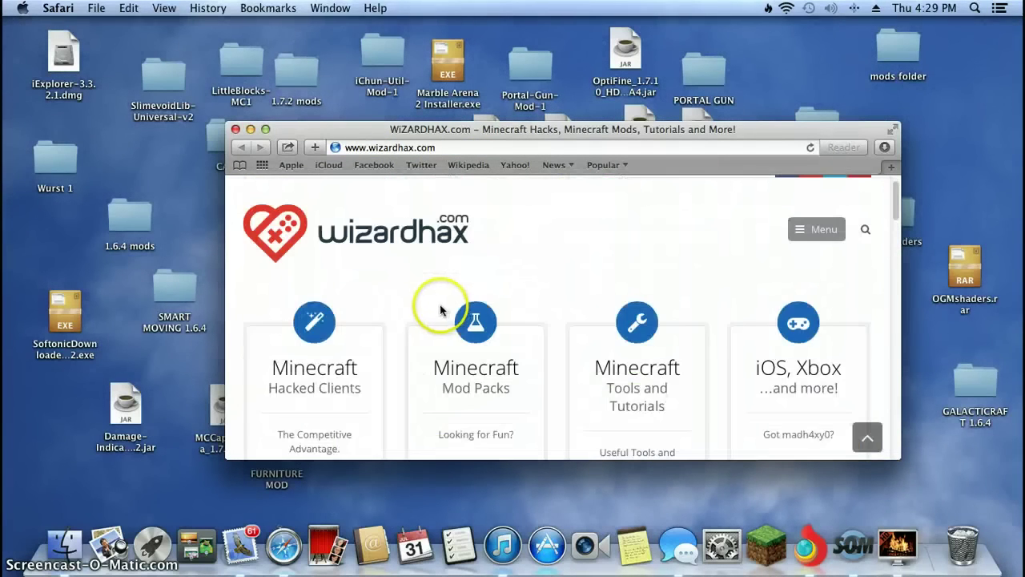
left_click(309, 331)
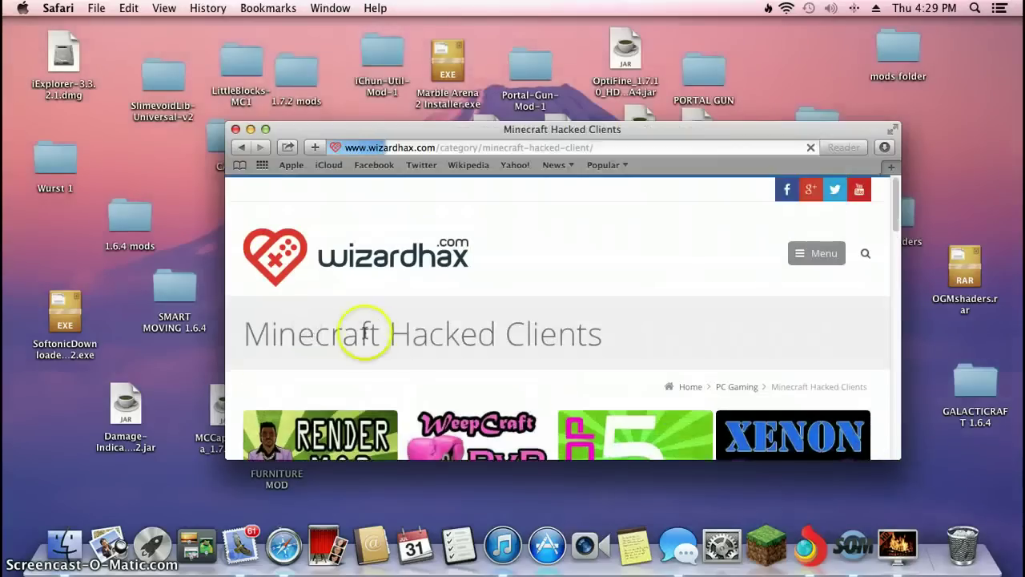
Open the post "Minecraft 1.7.2 – 1.7.10 Hacked Client – Würst + Download" from the category listing
scroll(385, 336, "down", 3)
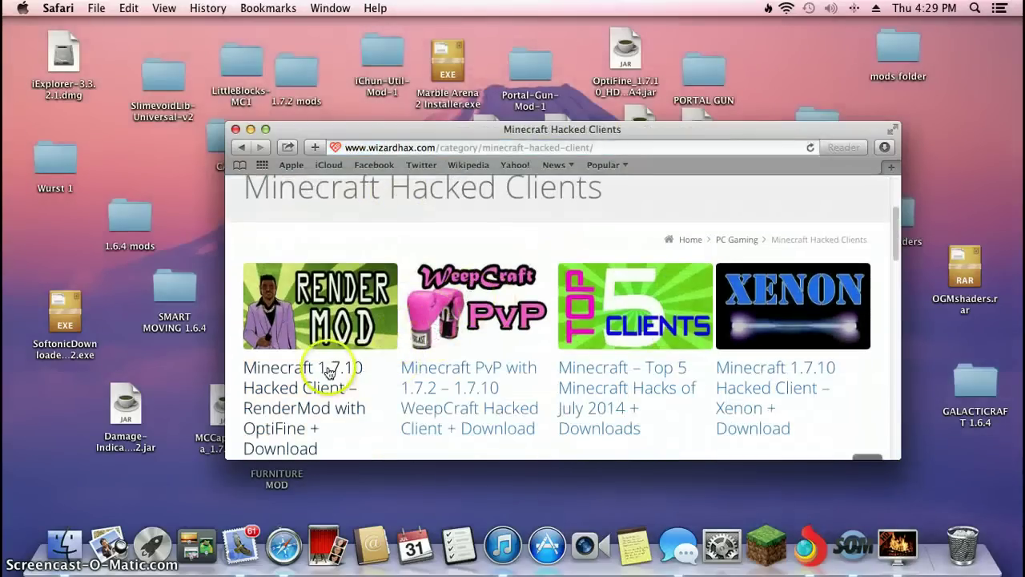
scroll(403, 333, "down", 1)
scroll(565, 279, "down", 2)
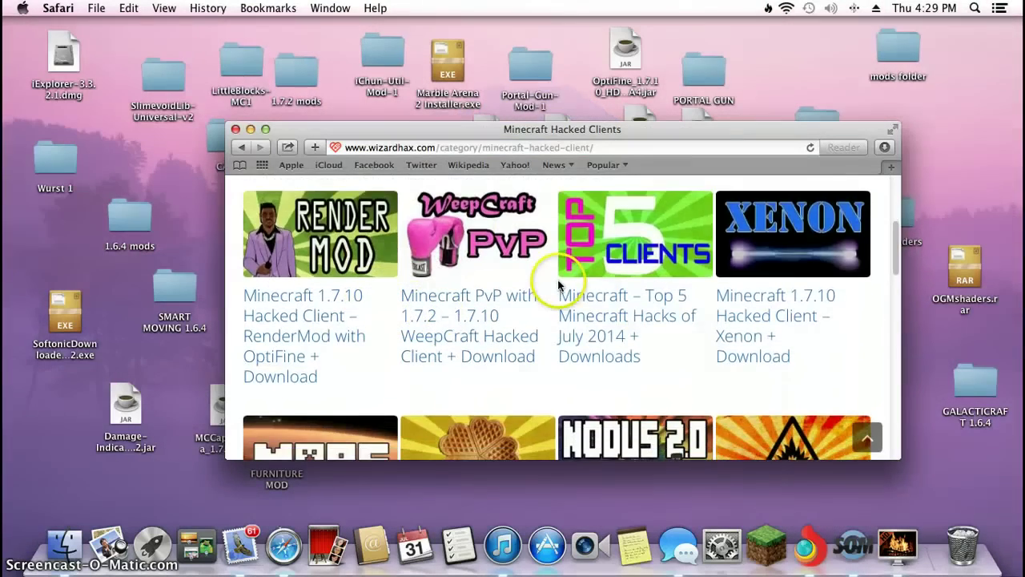
scroll(790, 263, "up", 1)
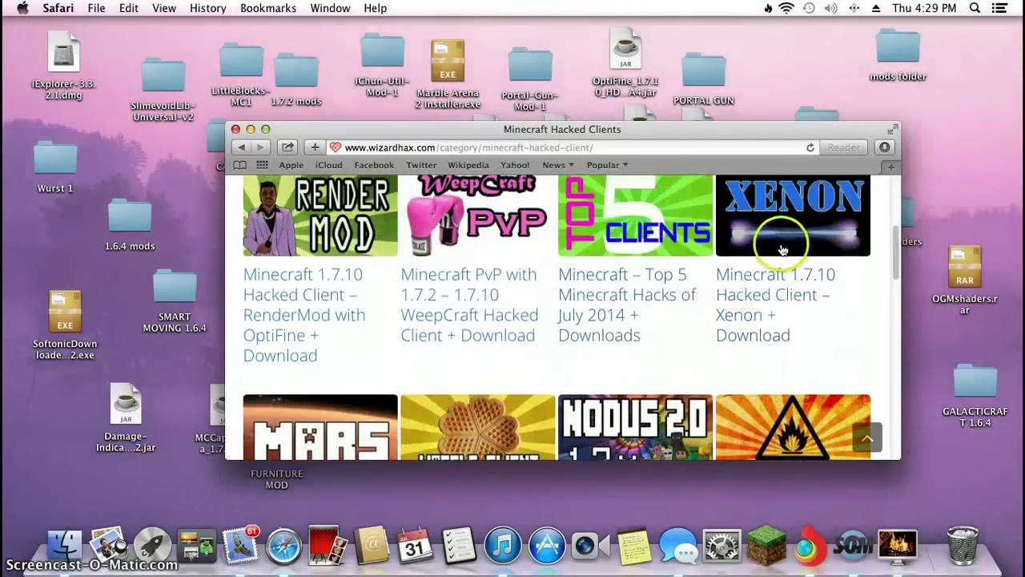
scroll(794, 238, "down", 7)
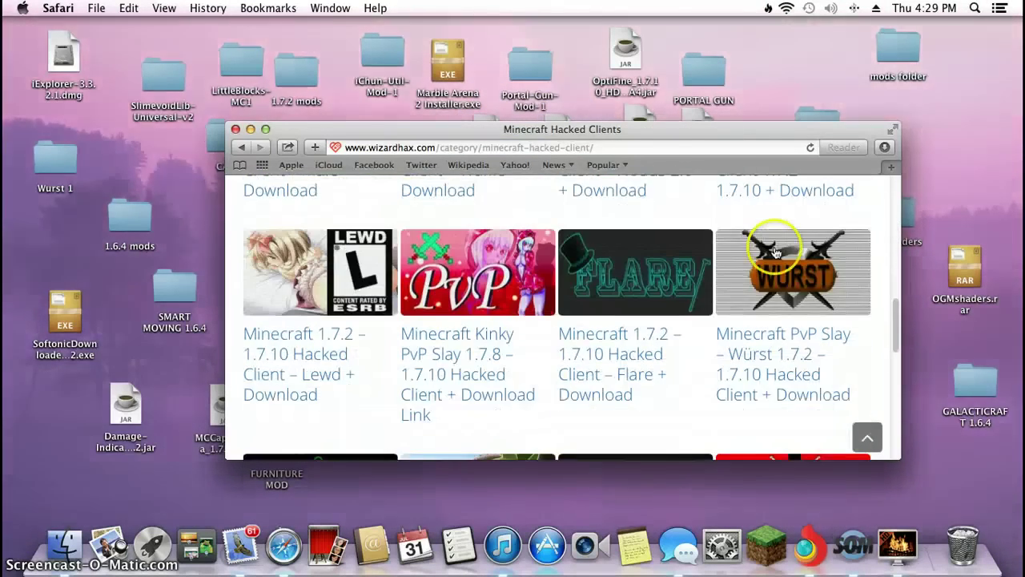
scroll(801, 331, "down", 7)
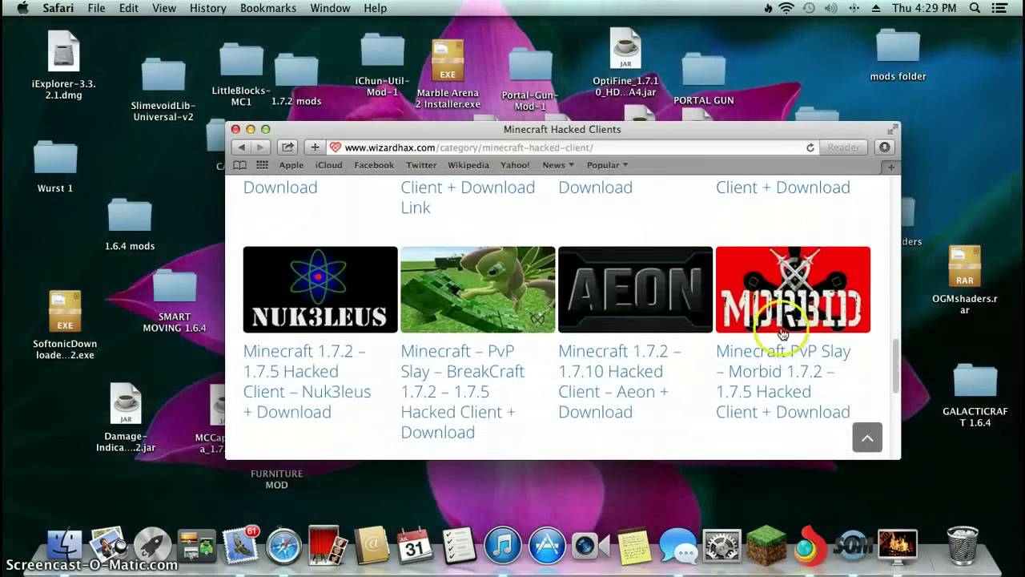
scroll(770, 353, "down", 2)
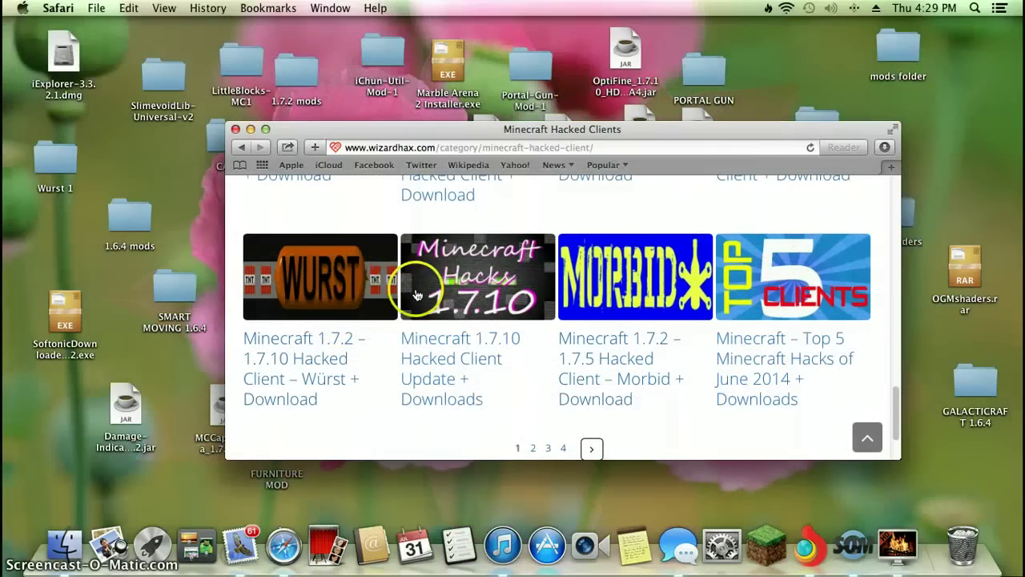
left_click(323, 362)
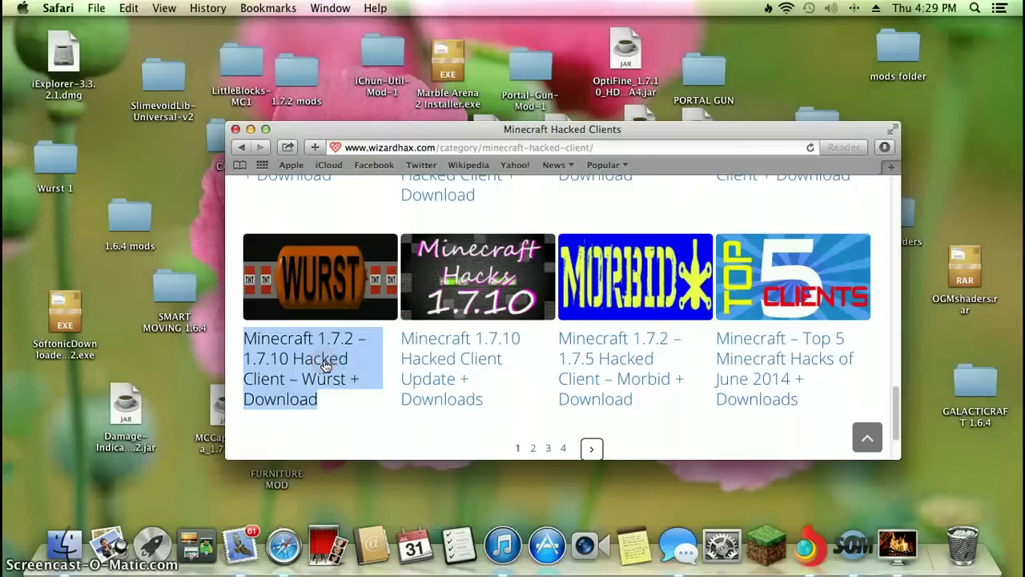
Follow the Würst post's download link and skip the adf.ly ad to reach the Wurst versions folder
scroll(464, 324, "down", 4)
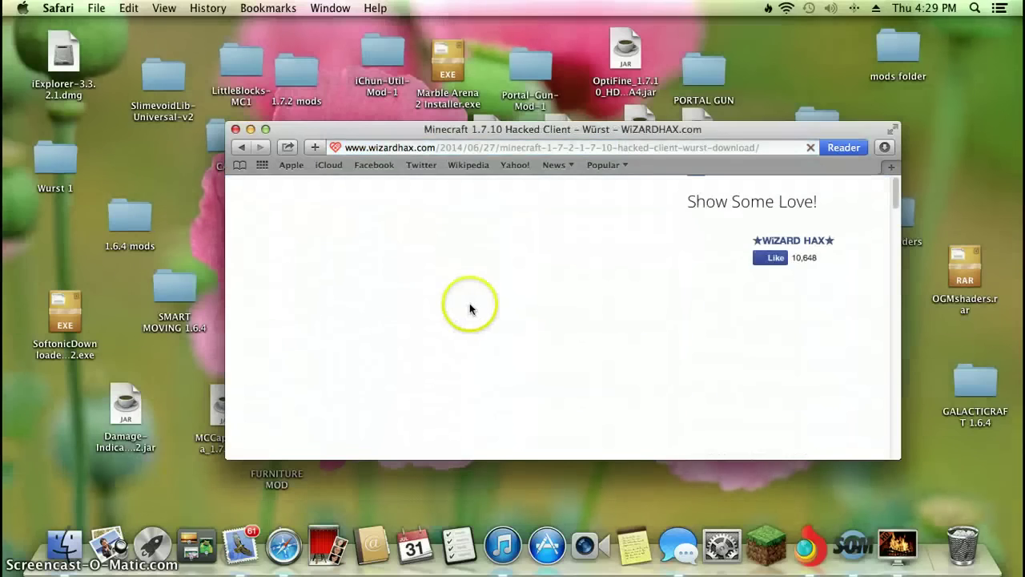
scroll(469, 310, "up", 1)
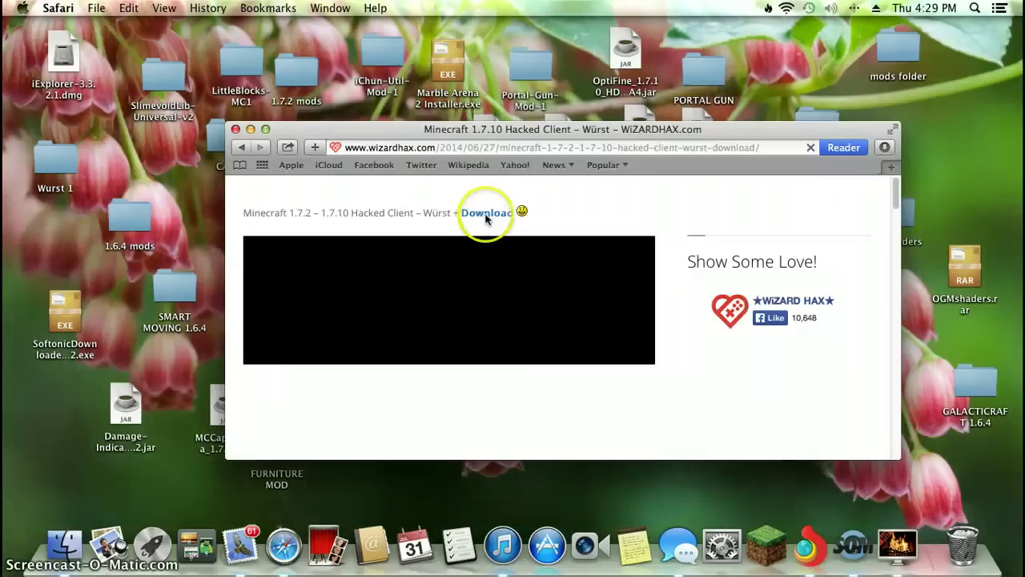
left_click(487, 215)
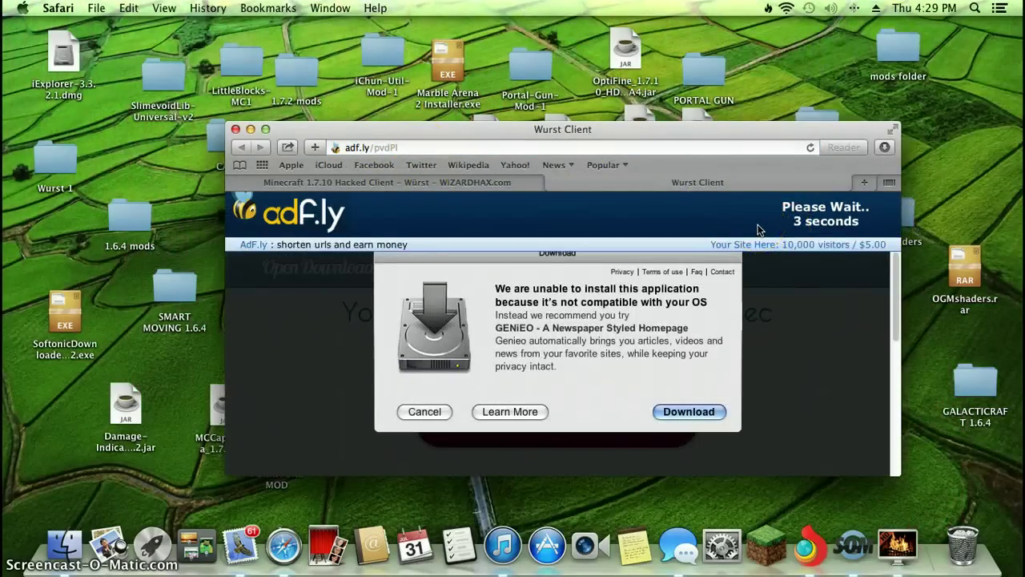
left_click(793, 217)
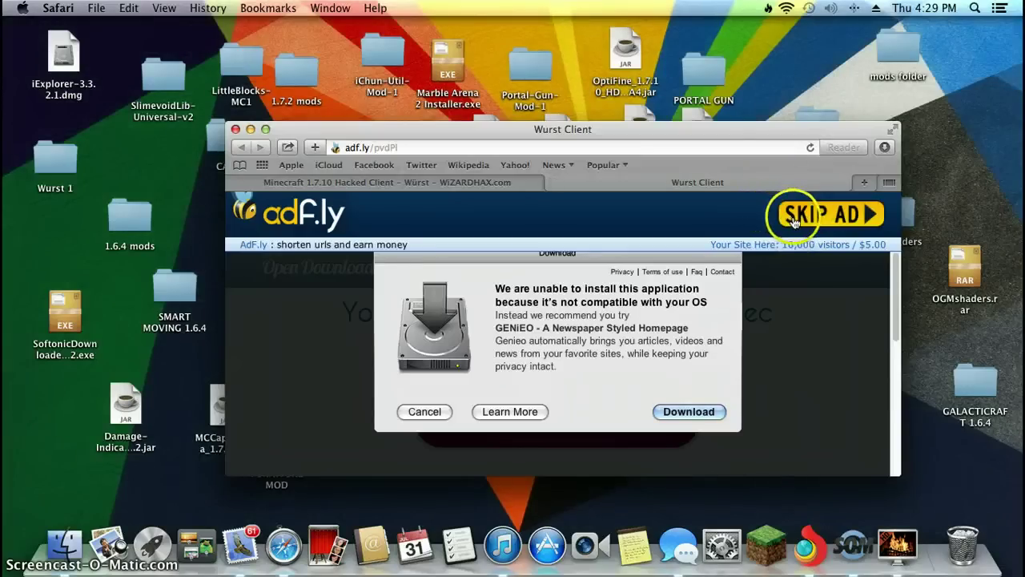
left_click(796, 217)
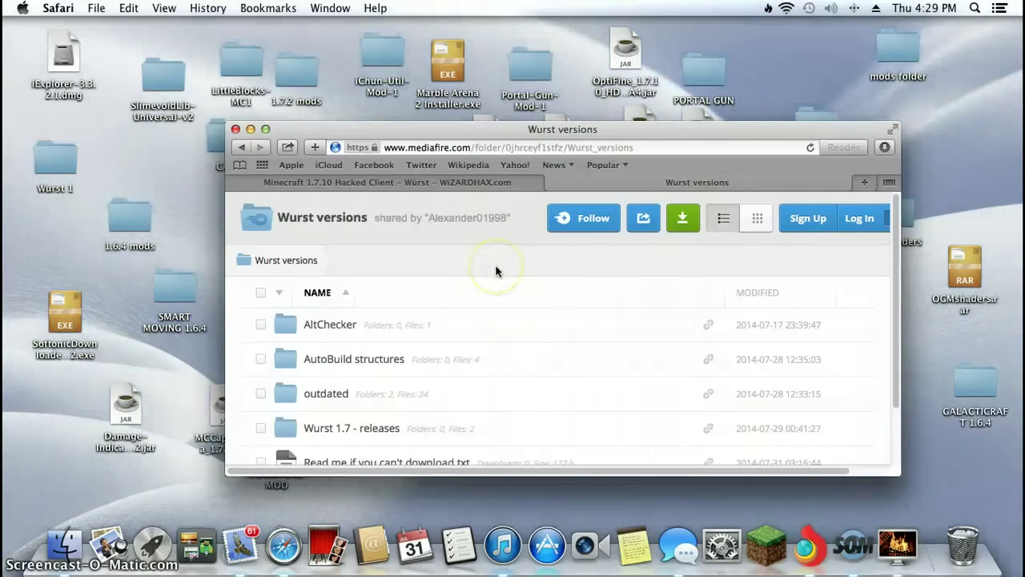
Open the outdated folder's "Wurst 1.7 - public Beta" subfolder to view its zip files, closing the pop-up ad page on the way
scroll(490, 282, "down", 2)
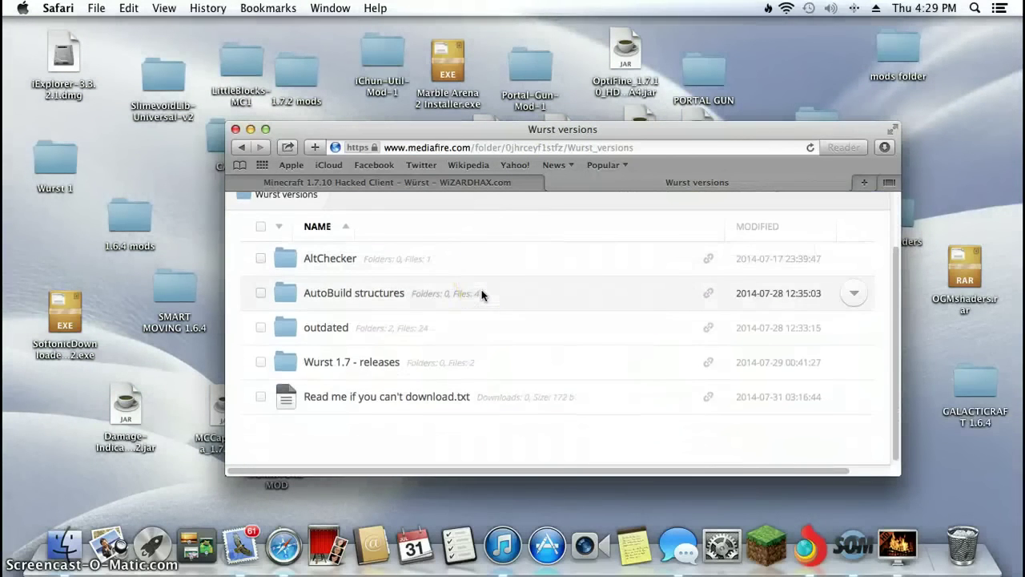
left_click(332, 327)
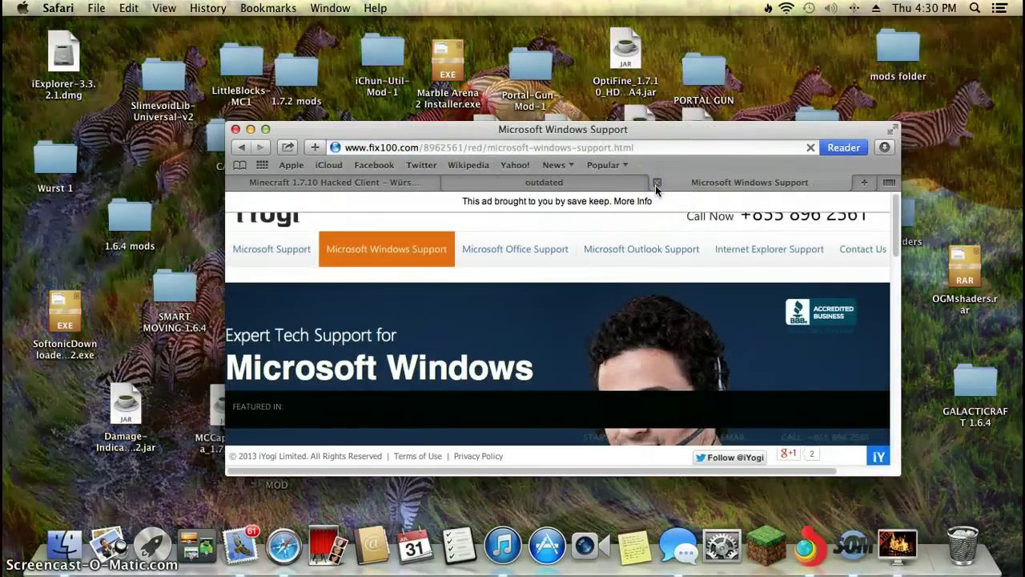
left_click(657, 184)
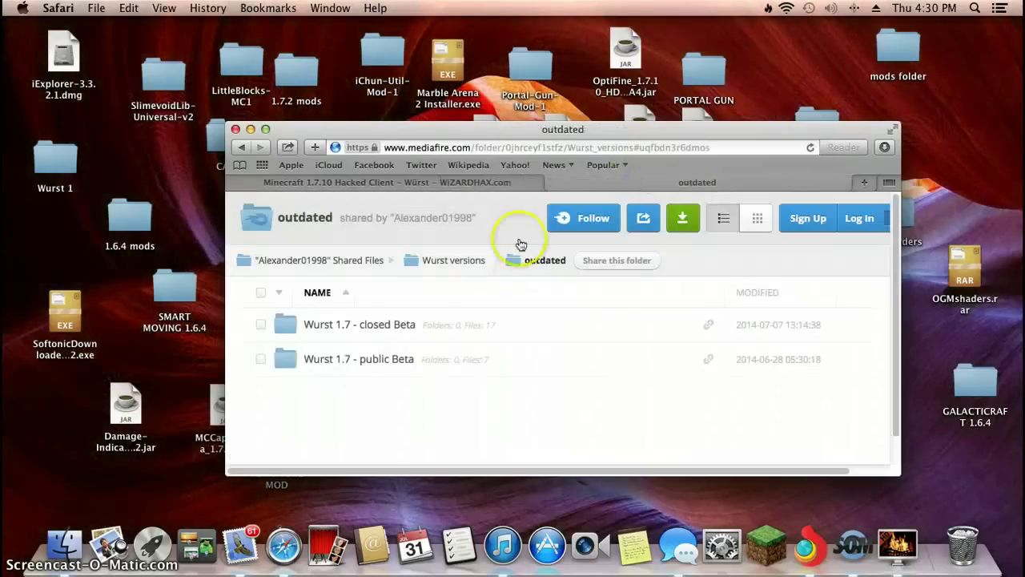
left_click(375, 359)
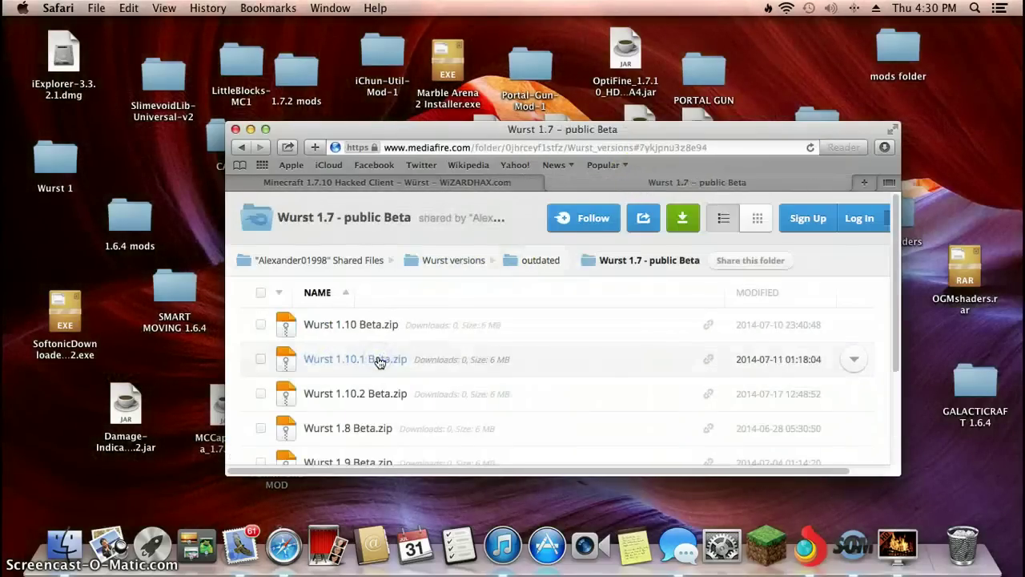
scroll(388, 350, "down", 3)
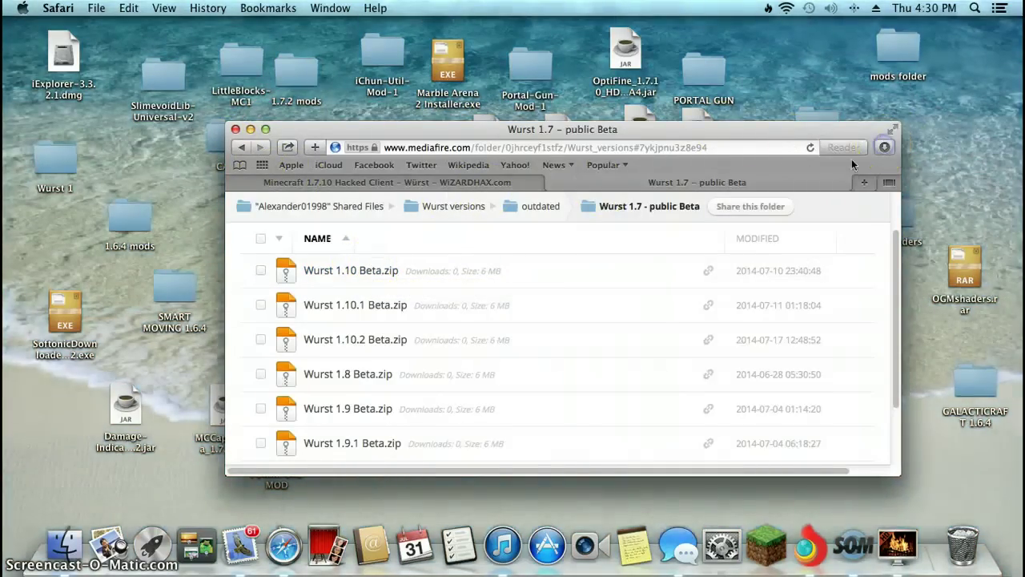
Show the browser's list of recent downloads, and close the browser window
left_click(884, 146)
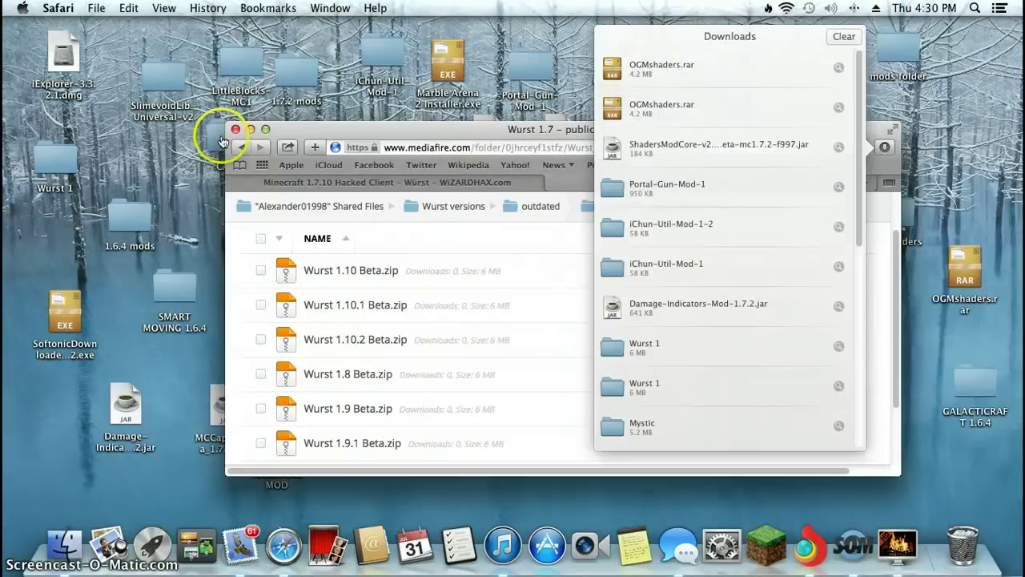
left_click(237, 130)
left_click(236, 131)
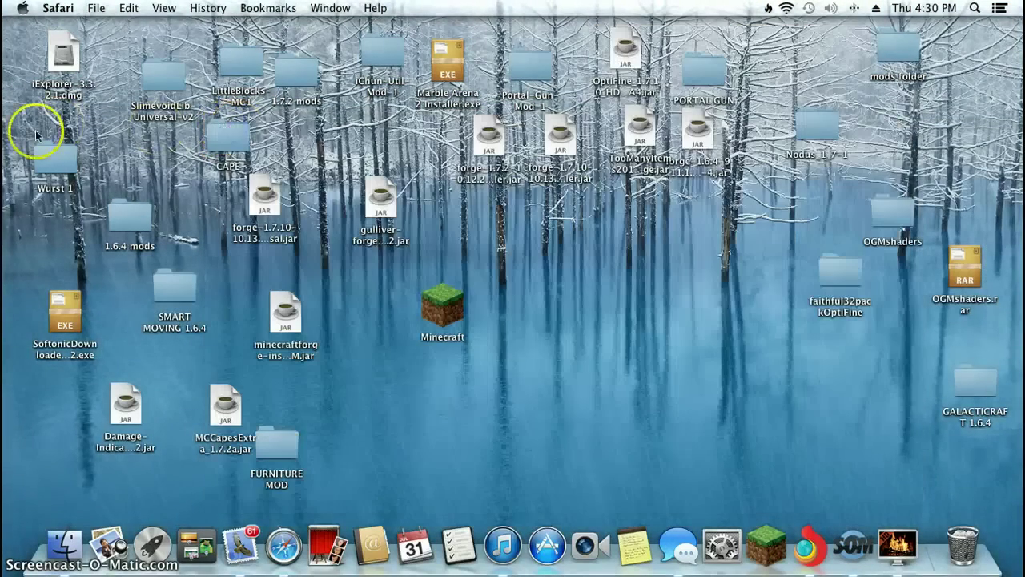
Check the contents of the desktop's Wurst 1 folder, close it and move the folder to the Trash
left_click_drag(42, 166, 644, 328)
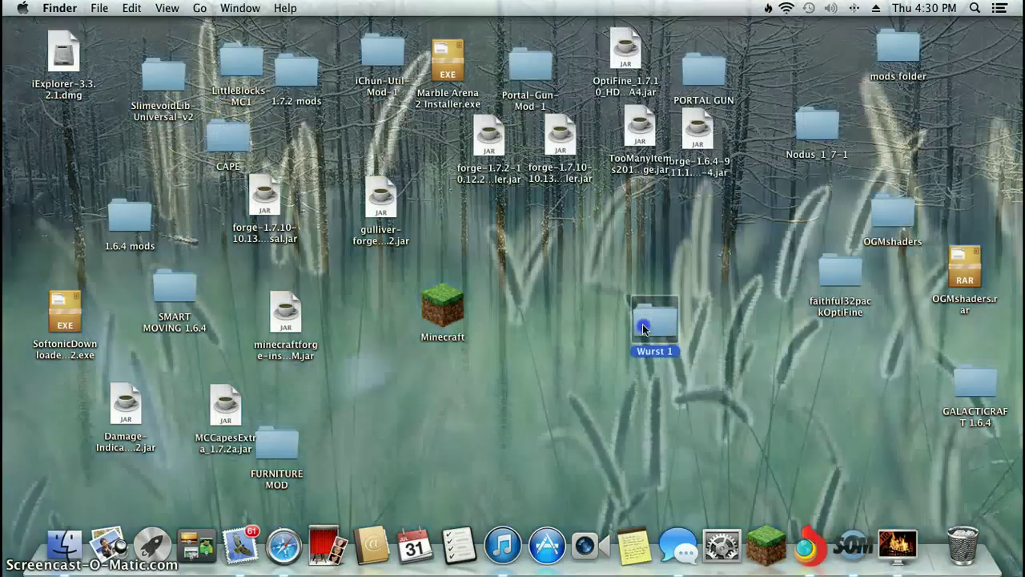
double_click(644, 327)
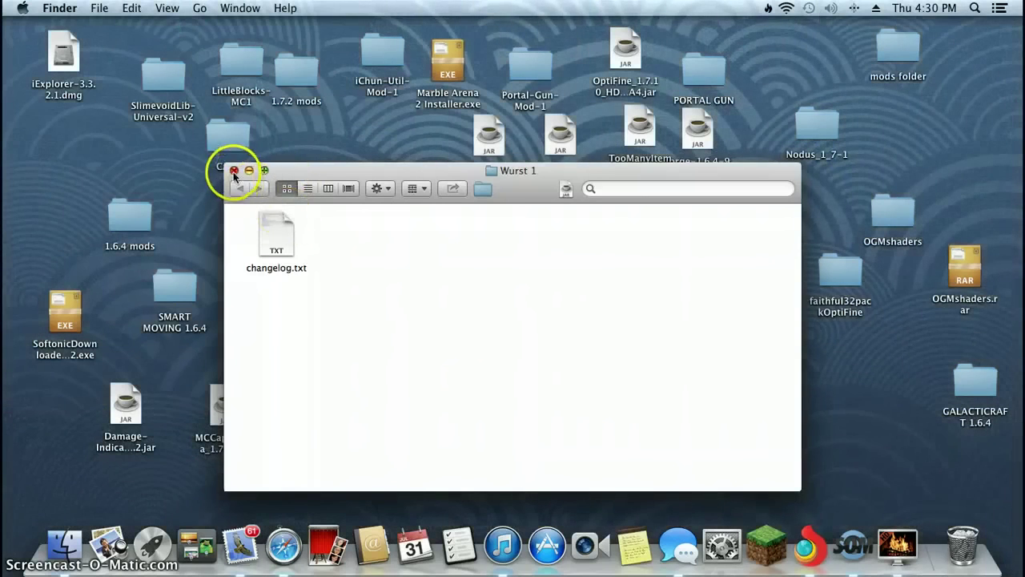
left_click(234, 171)
left_click_drag(619, 309, 957, 539)
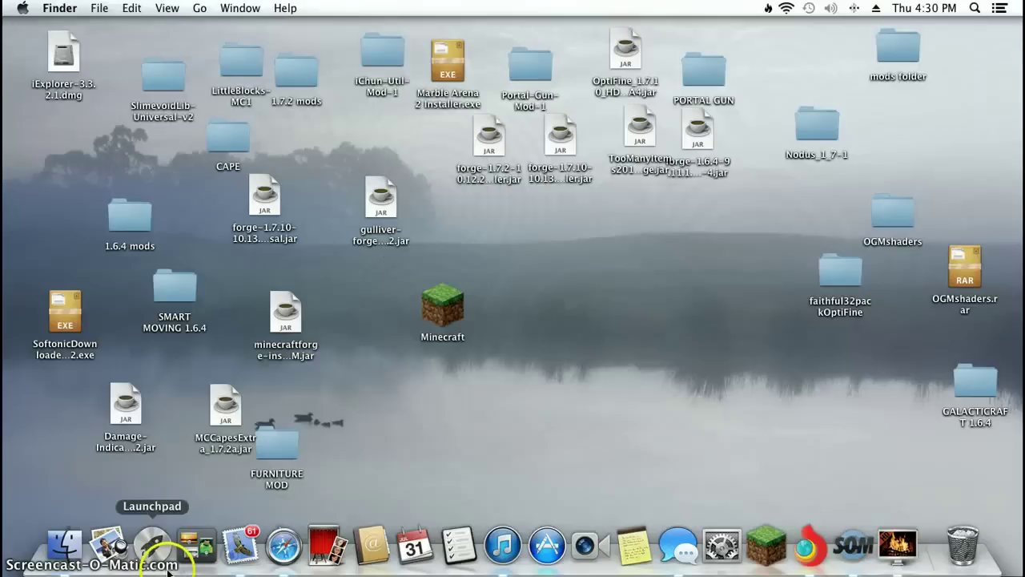
Open a new Finder window and go to the folder ~/Library
left_click(69, 569)
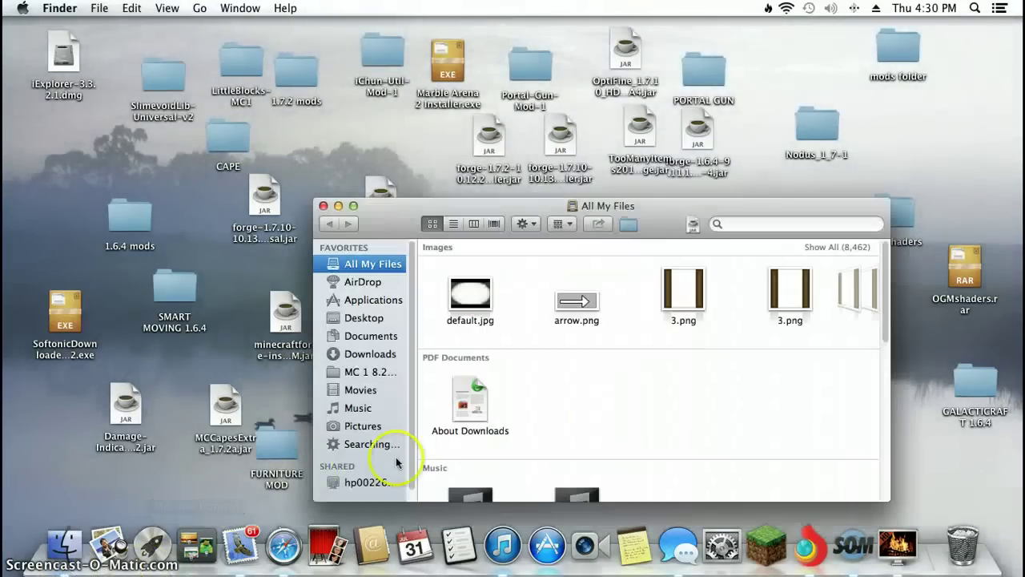
key("super+shift+g")
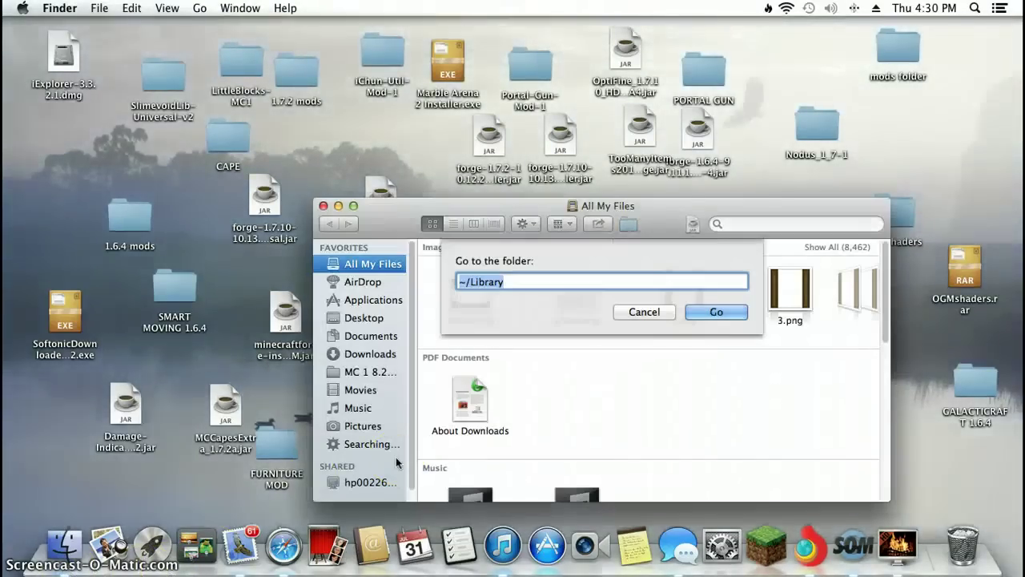
key("BackSpace")
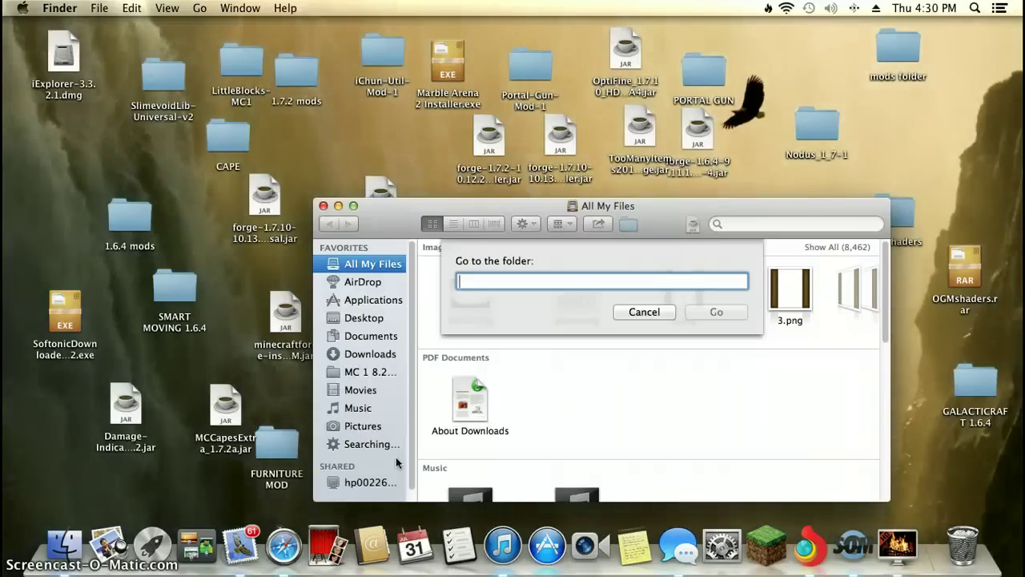
type("~")
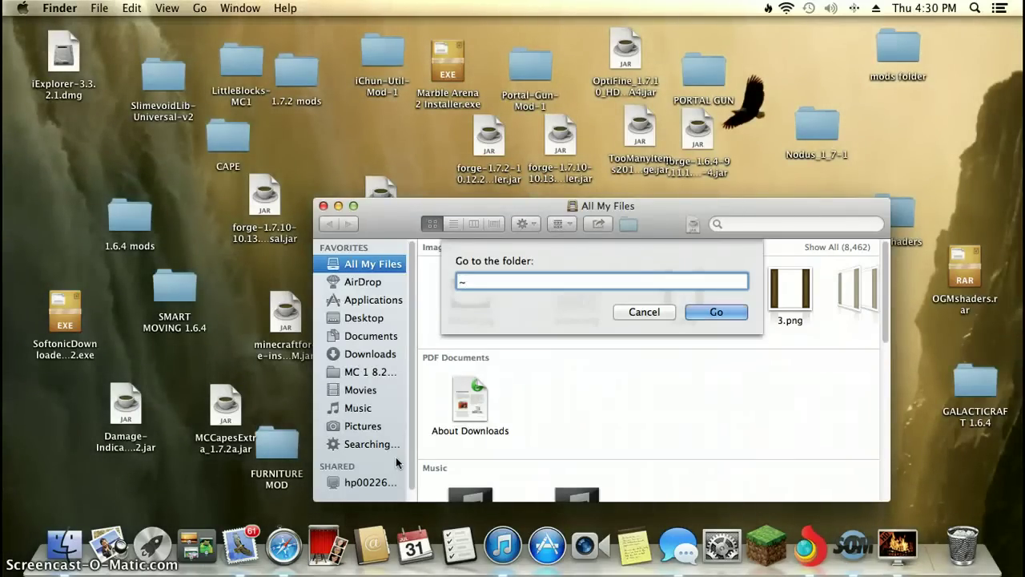
type("/libr")
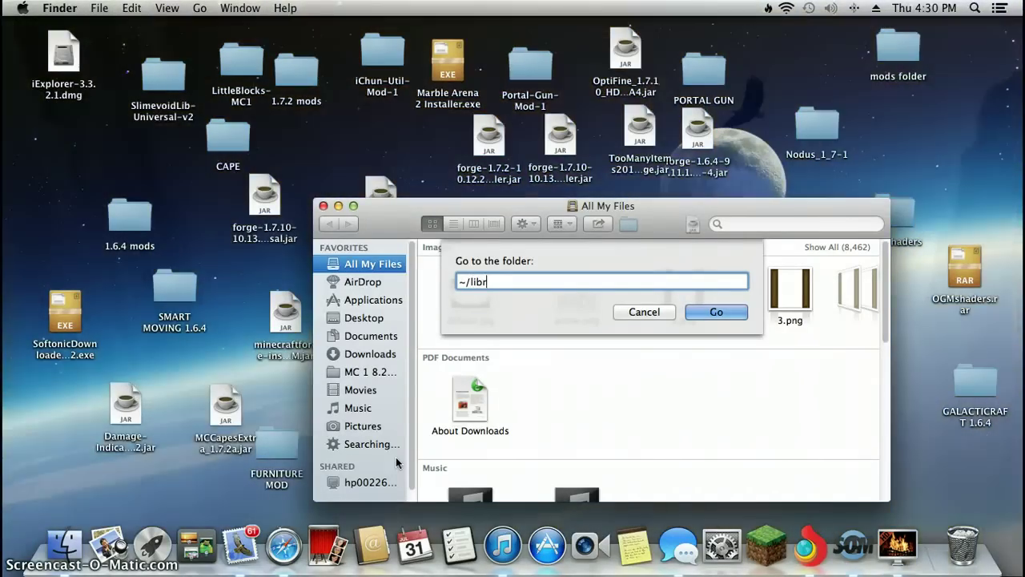
type("ary")
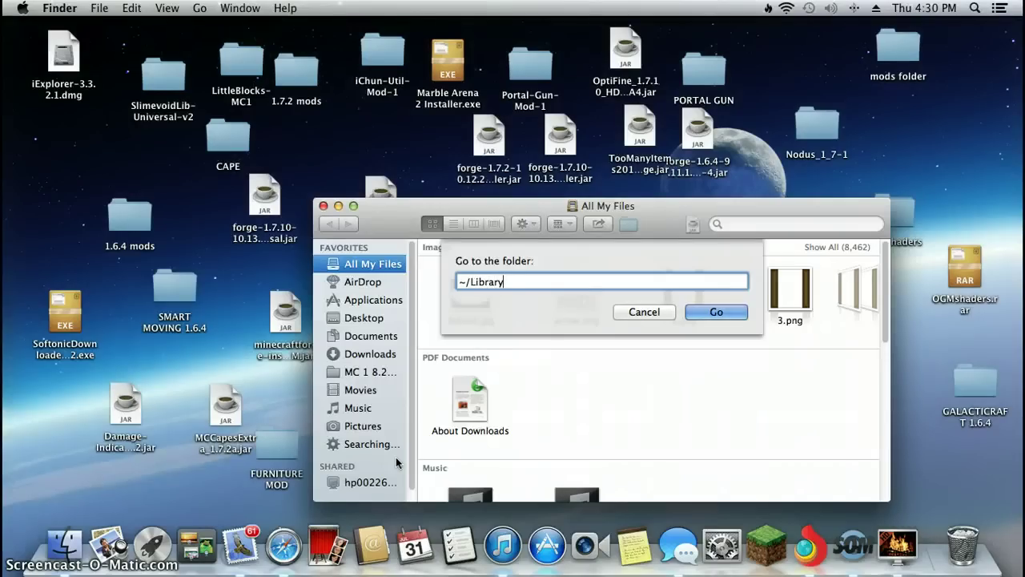
key("Return")
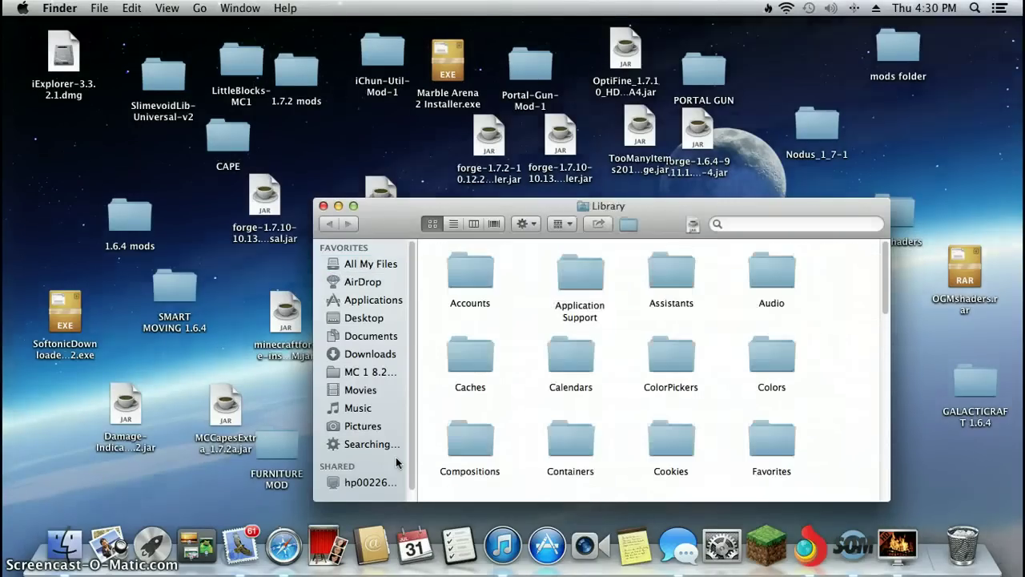
Browse through Application Support and minecraft to the versions folder, check its Wurst folder, and close the Finder window
left_click(580, 292)
double_click(580, 293)
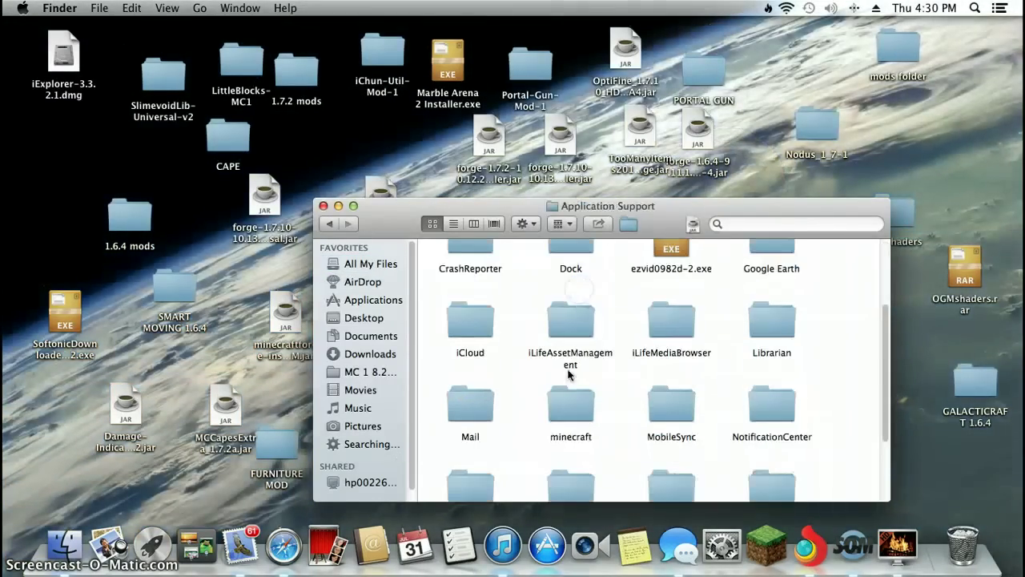
double_click(579, 416)
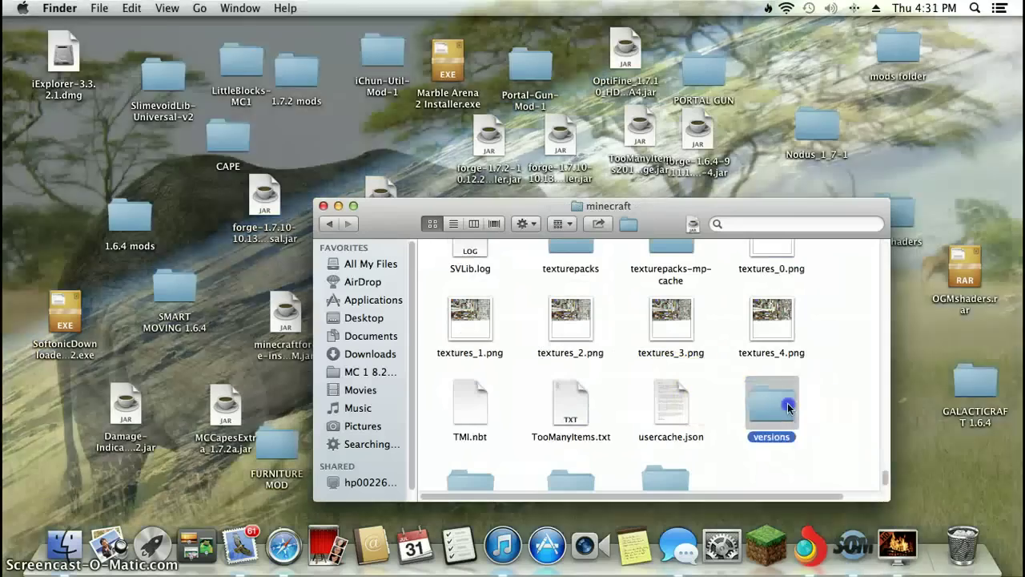
double_click(805, 411)
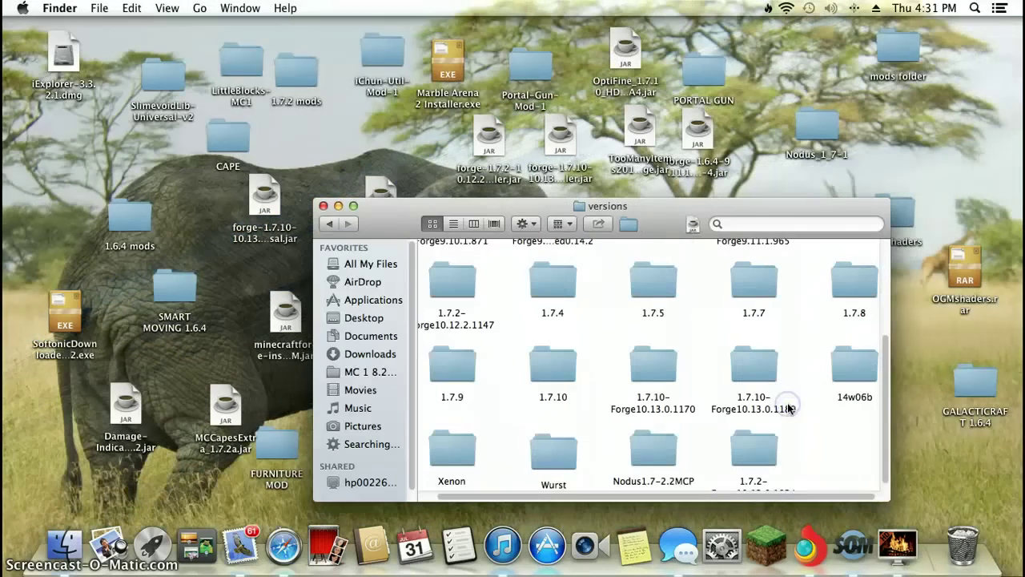
scroll(625, 407, "down", 1)
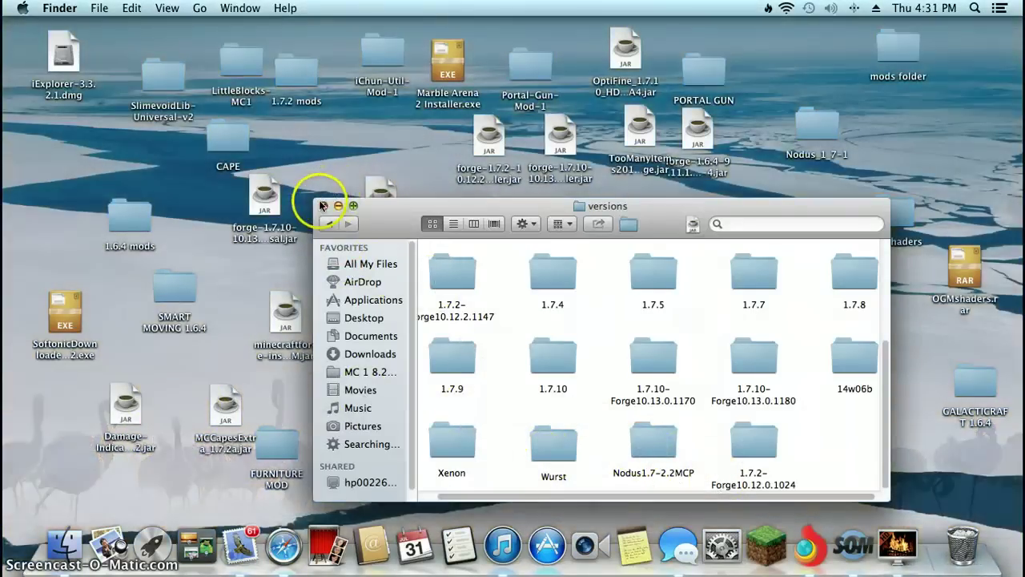
left_click(323, 206)
Switch to the Minecraft launcher and choose the Wurst profile
left_click(769, 532)
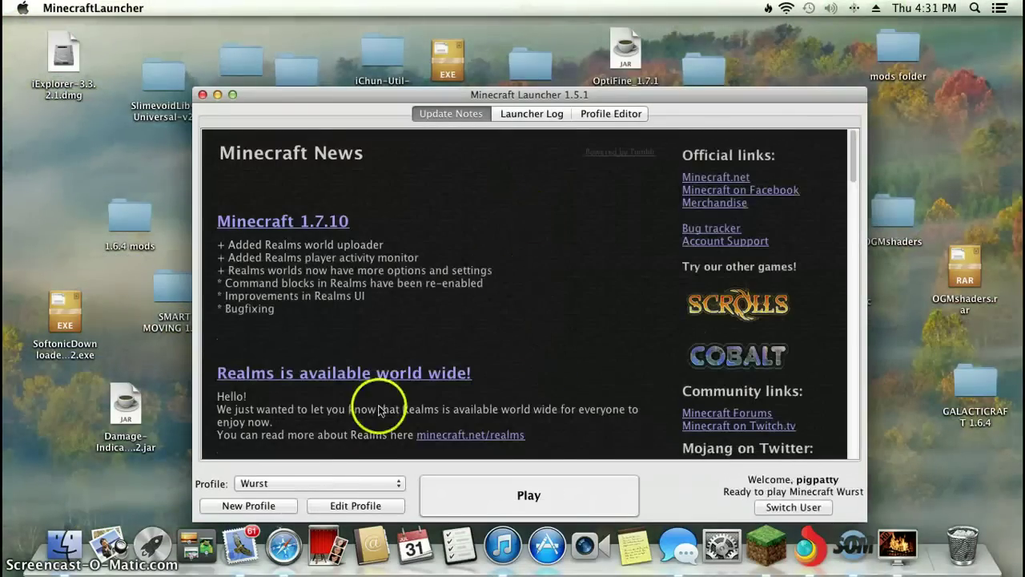
left_click(349, 482)
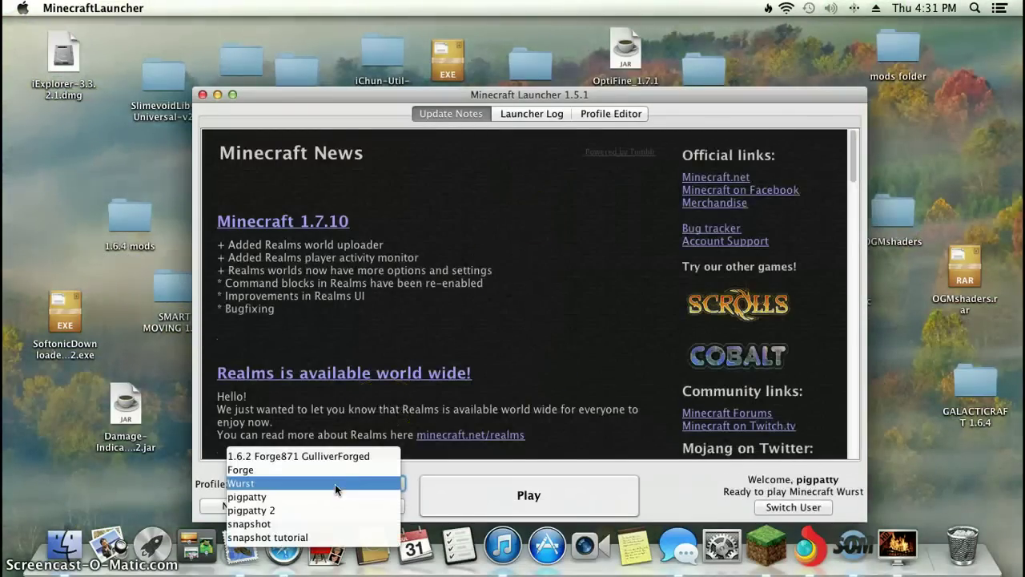
left_click(335, 484)
left_click(353, 484)
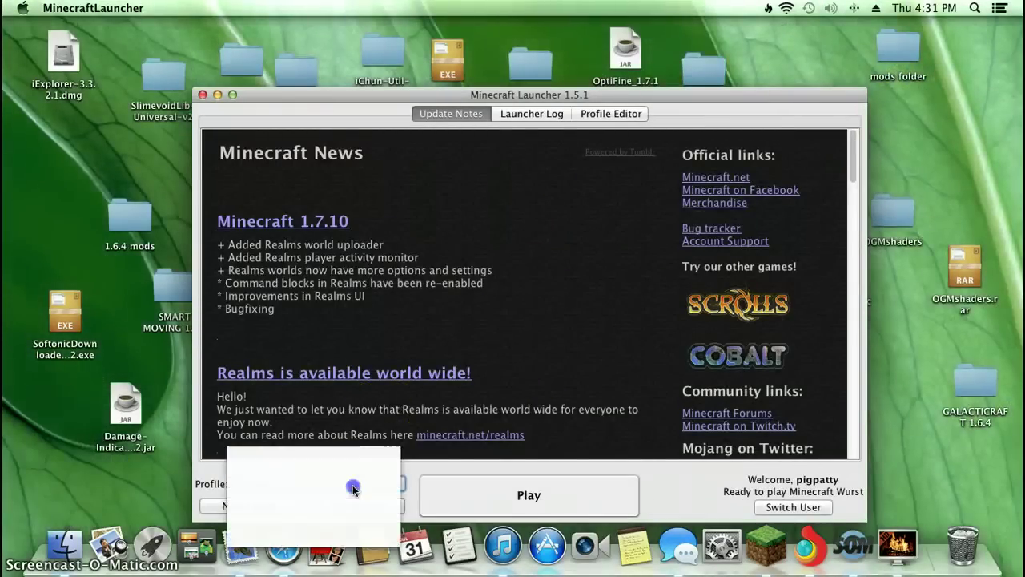
left_click(350, 482)
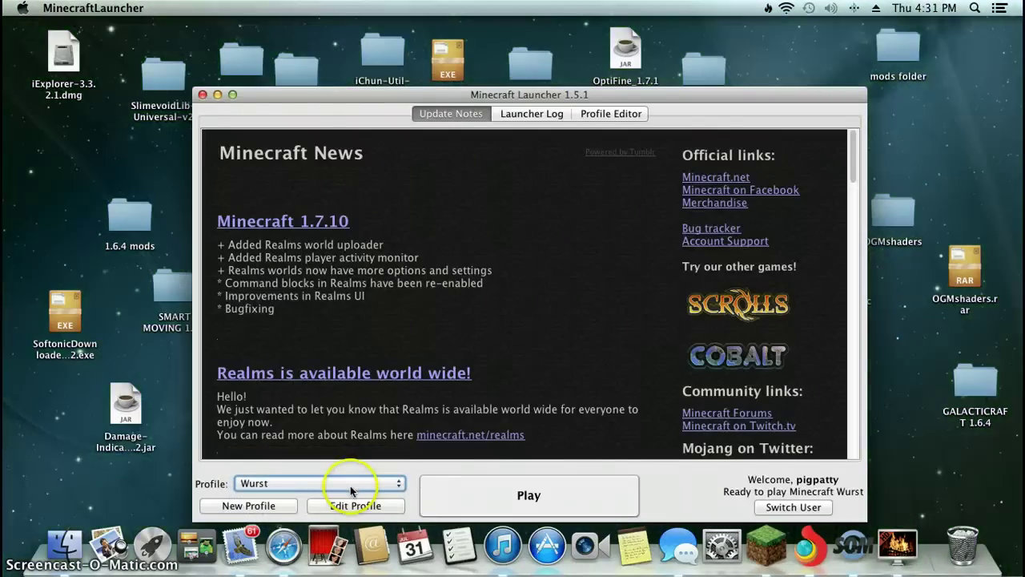
Edit the Wurst profile to use the version "release Wurst" and save the profile
left_click(354, 505)
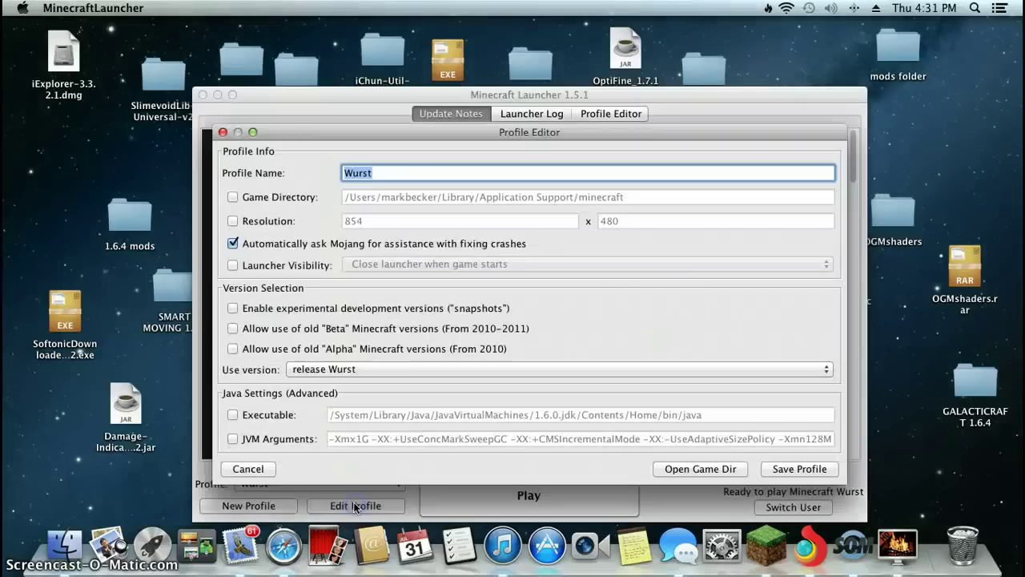
left_click(417, 370)
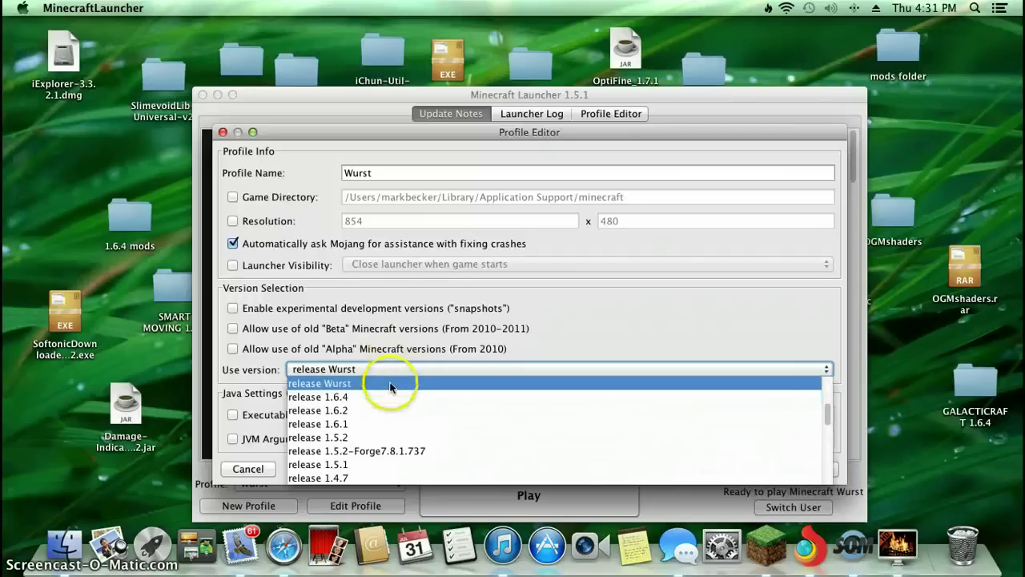
left_click(389, 383)
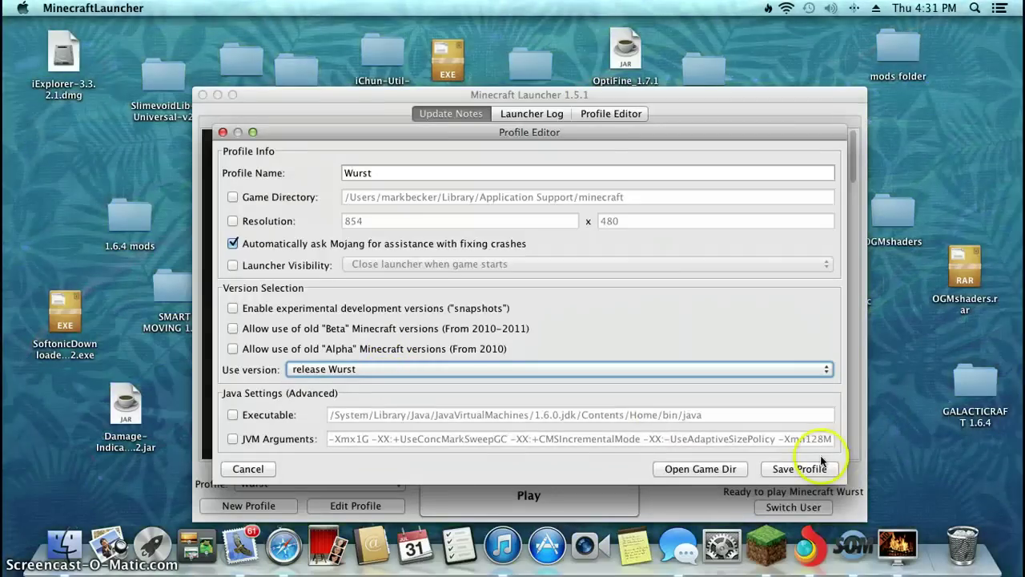
left_click(802, 469)
Start the game with the Wurst profile and decline the offered Wurst update
left_click(619, 505)
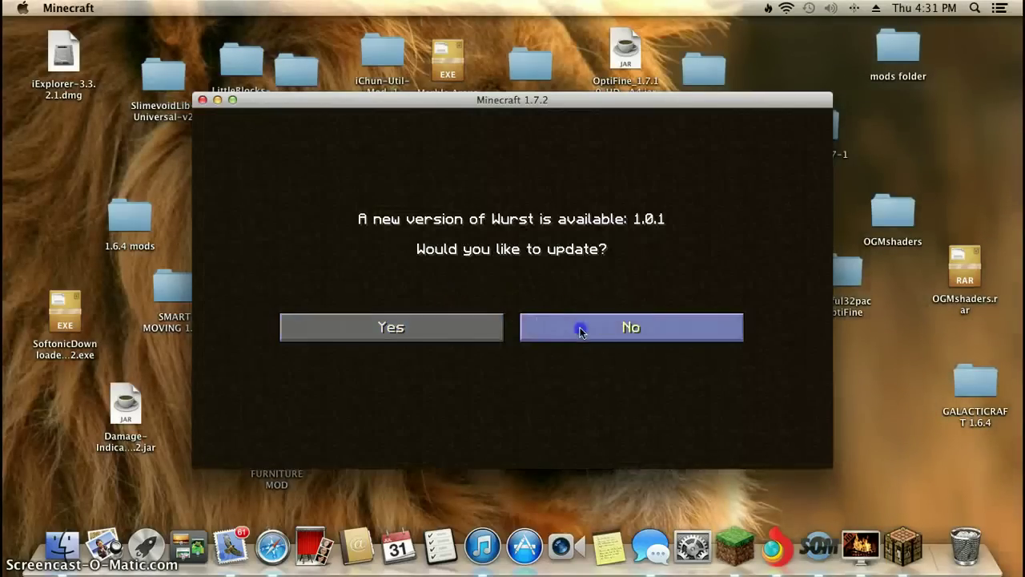
left_click(578, 326)
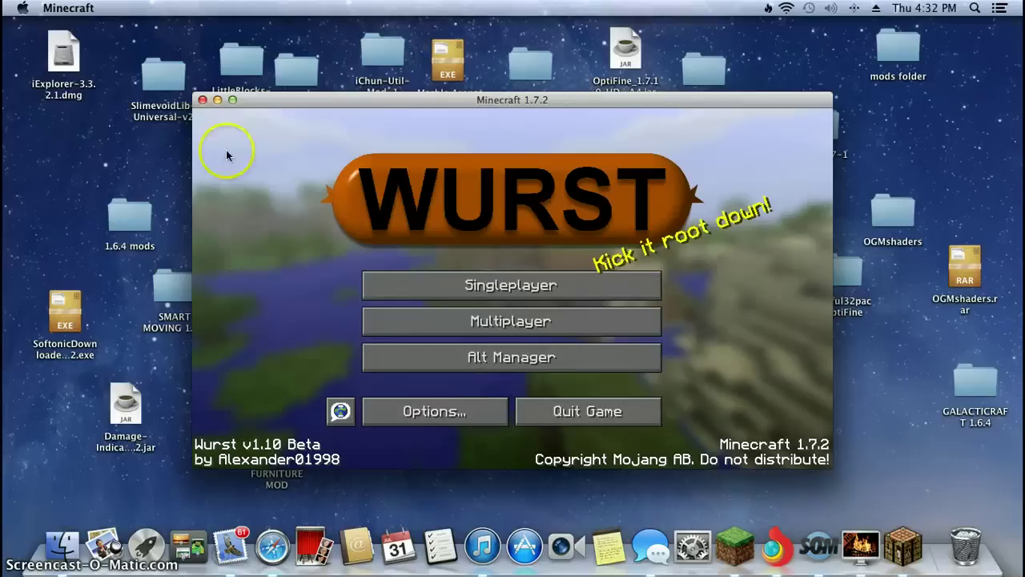
left_click(481, 360)
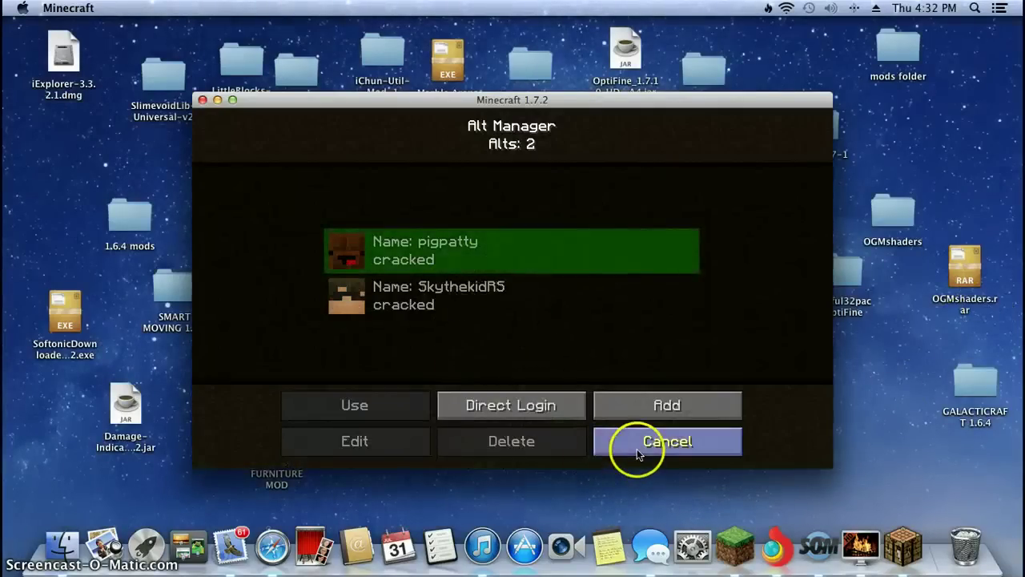
left_click(636, 448)
left_click(477, 327)
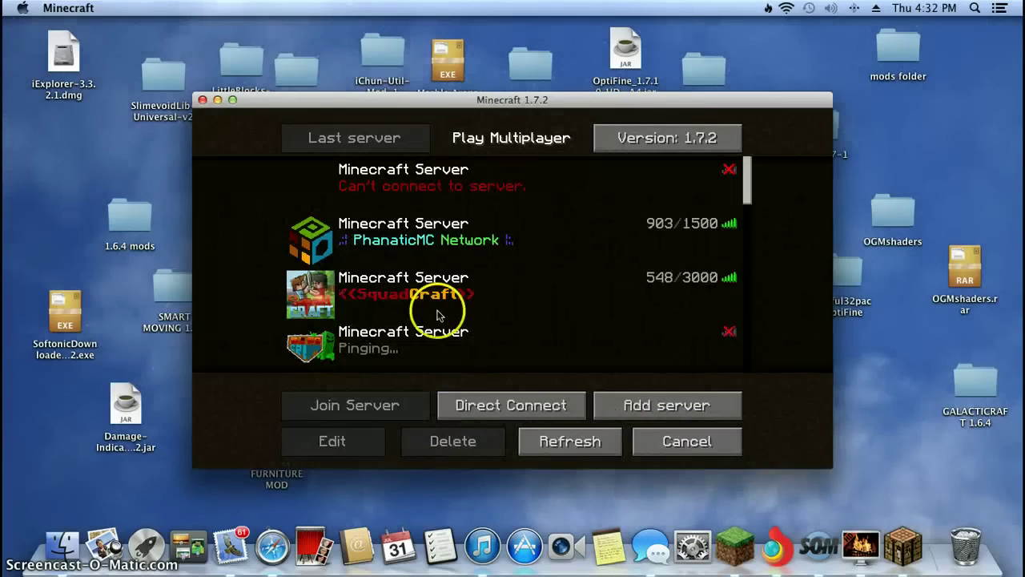
double_click(438, 313)
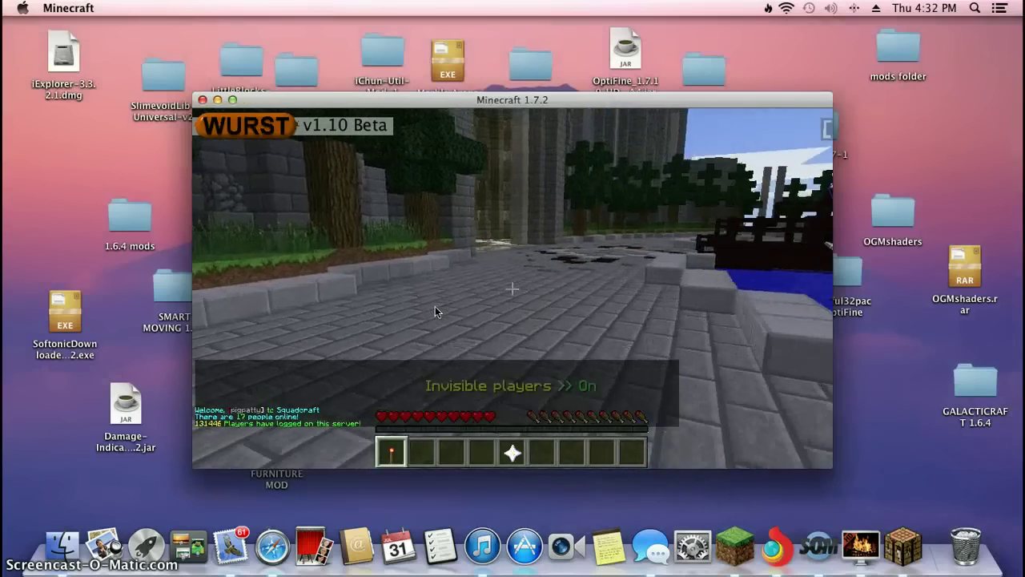
Open the Squadcraft game menu with the star item in hotbar slot 5, pick the lava entry and join a SkyWars match
key("5")
right_click(435, 312)
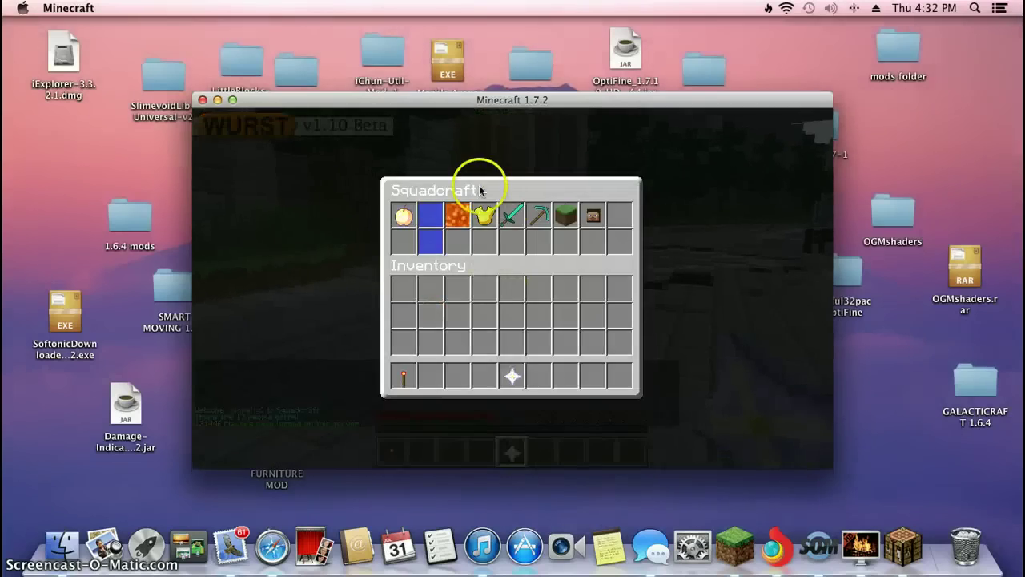
left_click(457, 210)
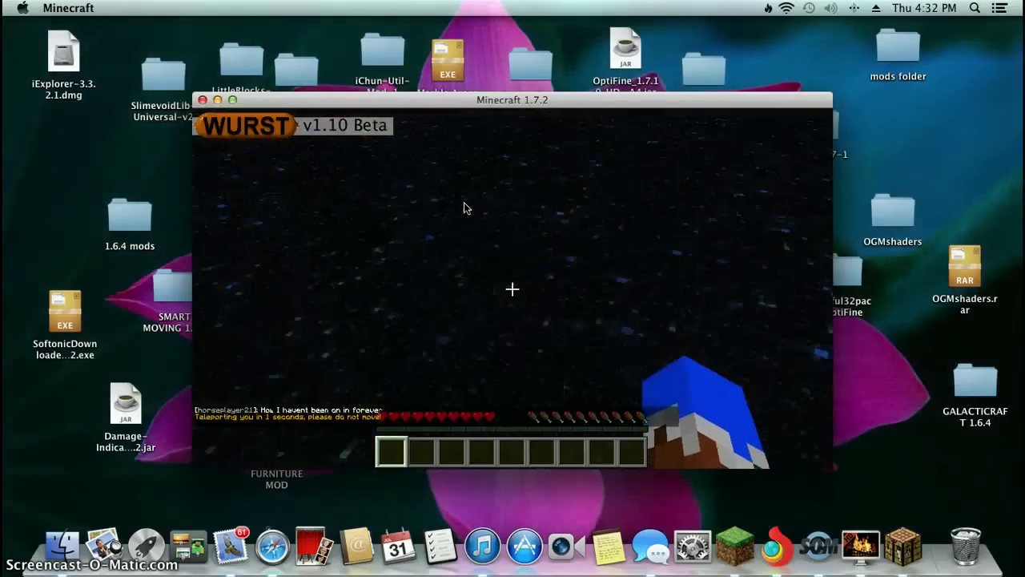
left_click(535, 296)
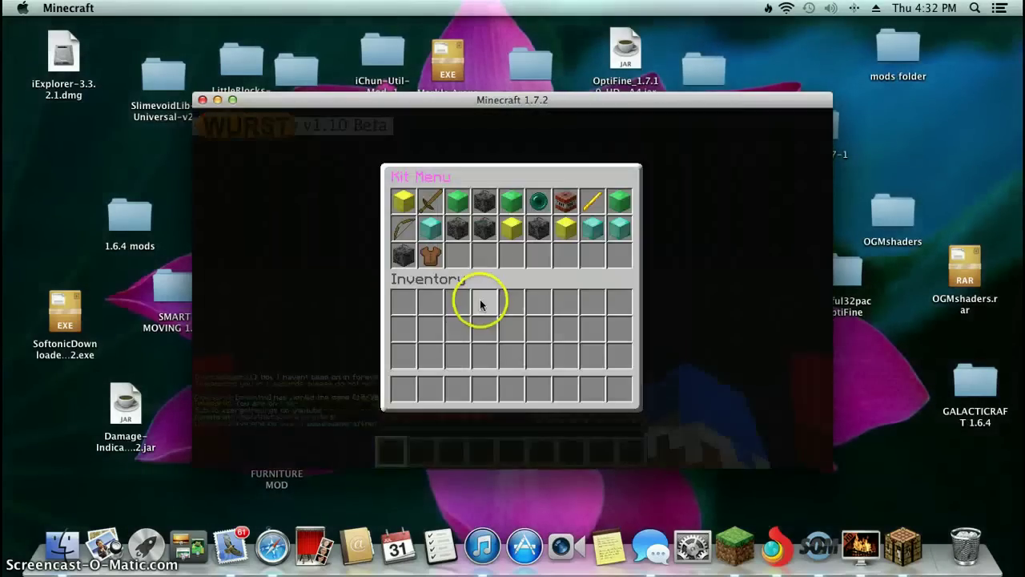
left_click(480, 264)
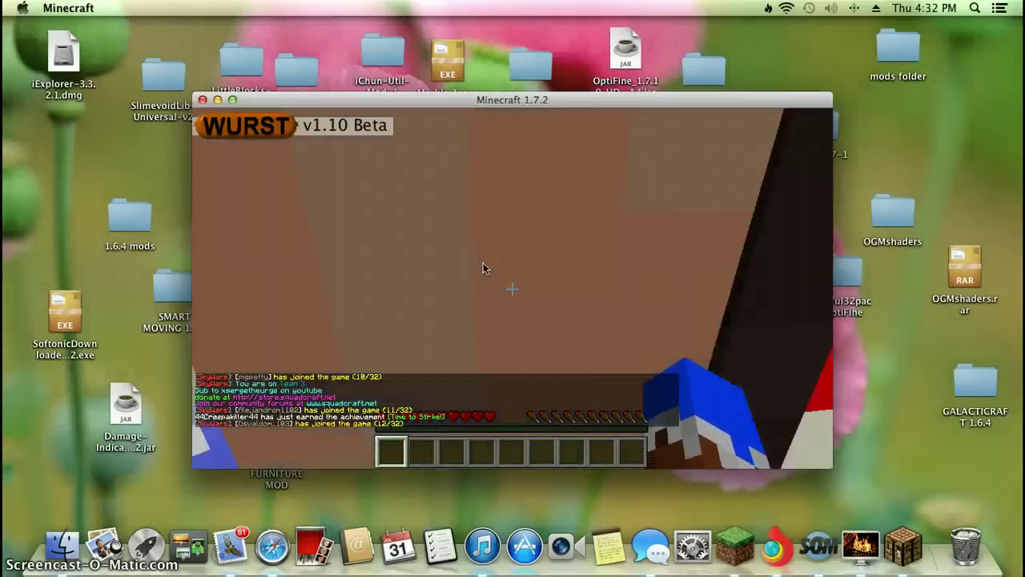
Turn on Freecam and look over the Wurst hack menu's Movement, Blocks, Misc, Chat and Combat categories, closing the menu again
key("u")
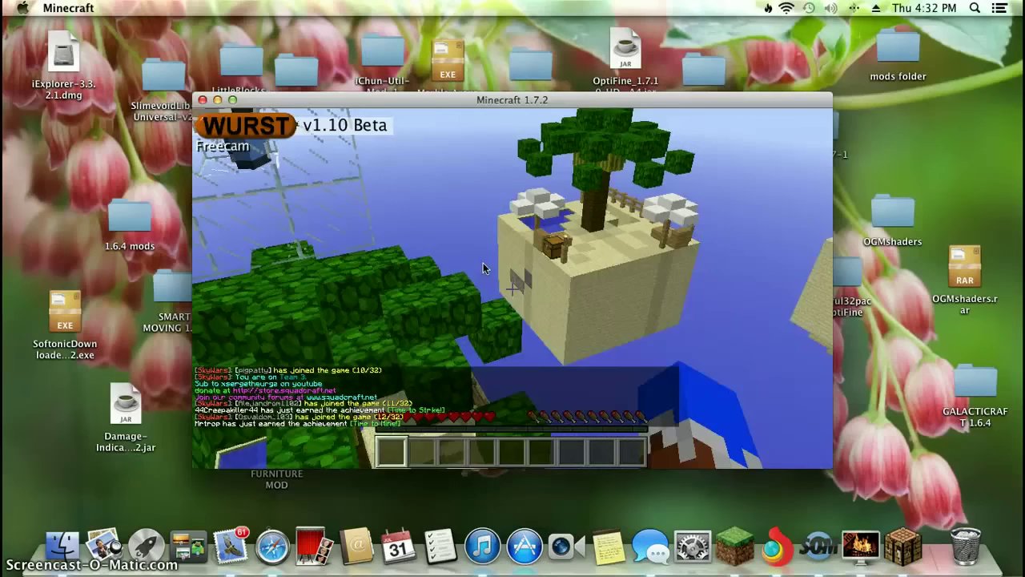
key("Shift_R")
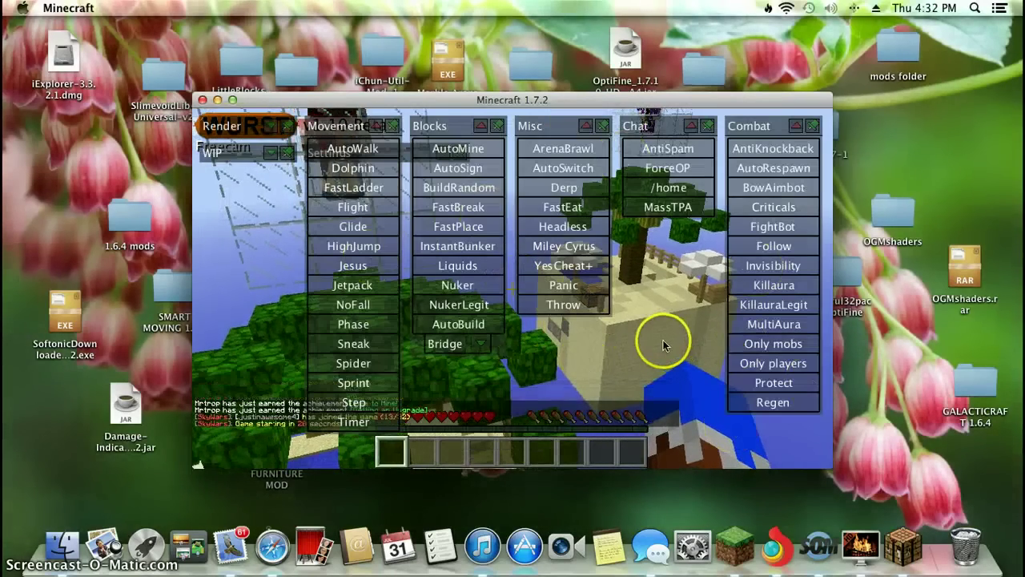
key("Escape")
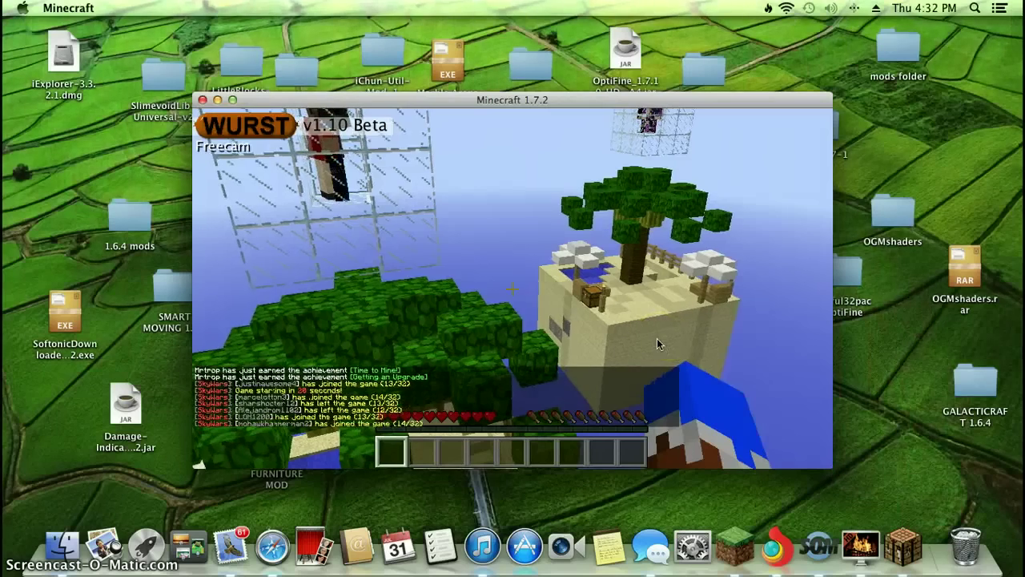
key("Shift_R")
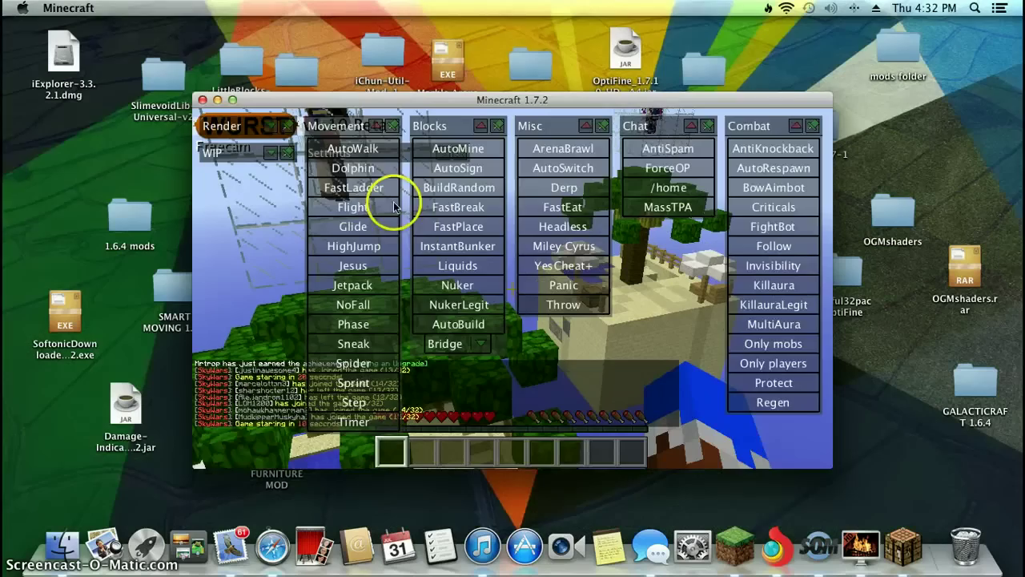
key("Escape")
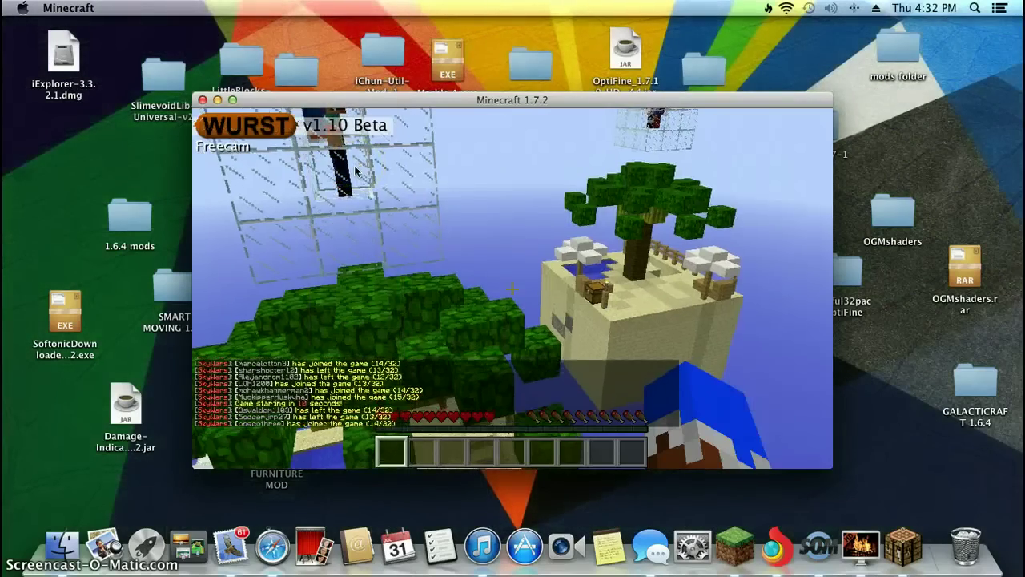
Toggle Freecam while looking around the SkyWars islands, and leave it switched off
key("u")
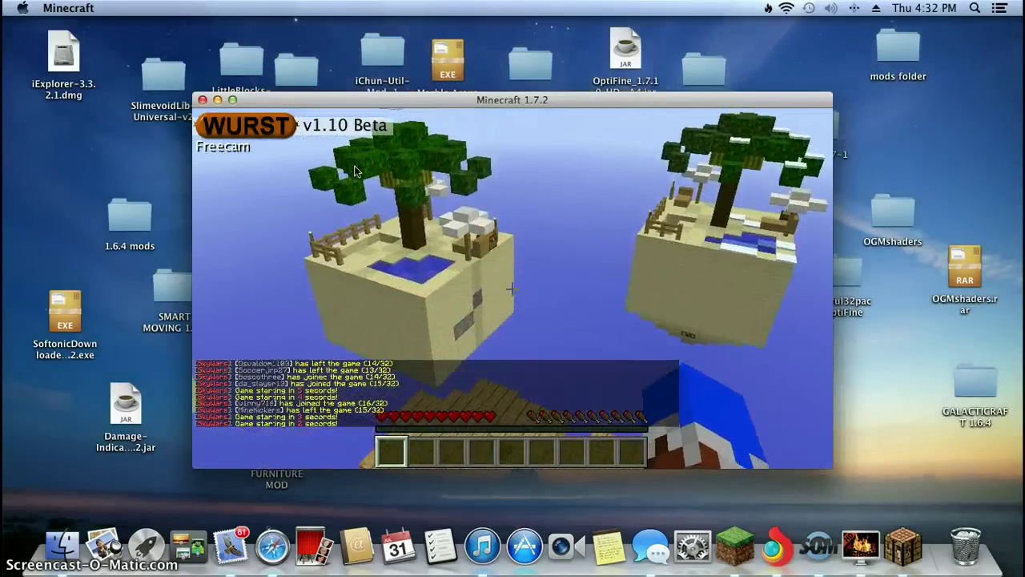
key("u")
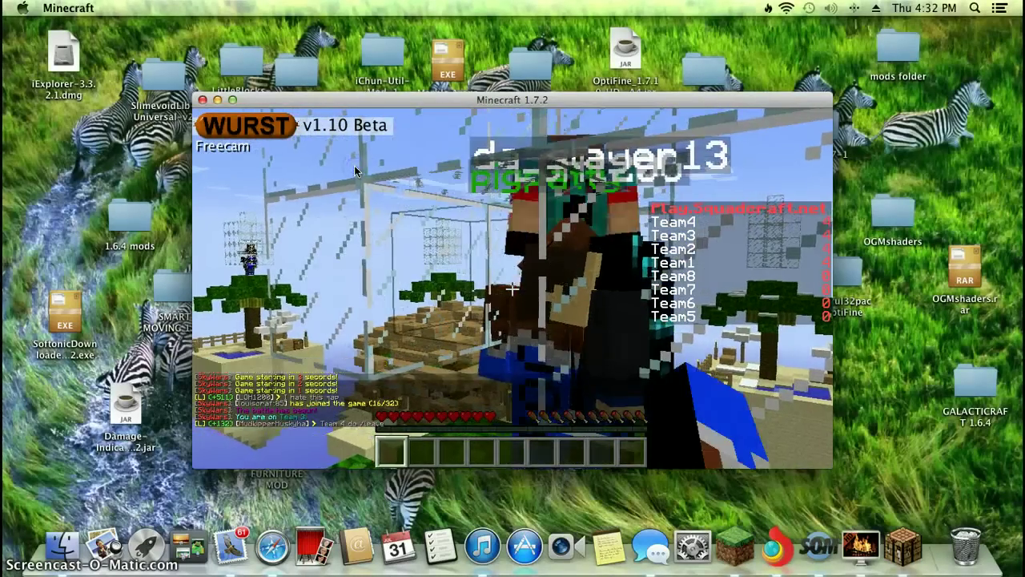
key("u")
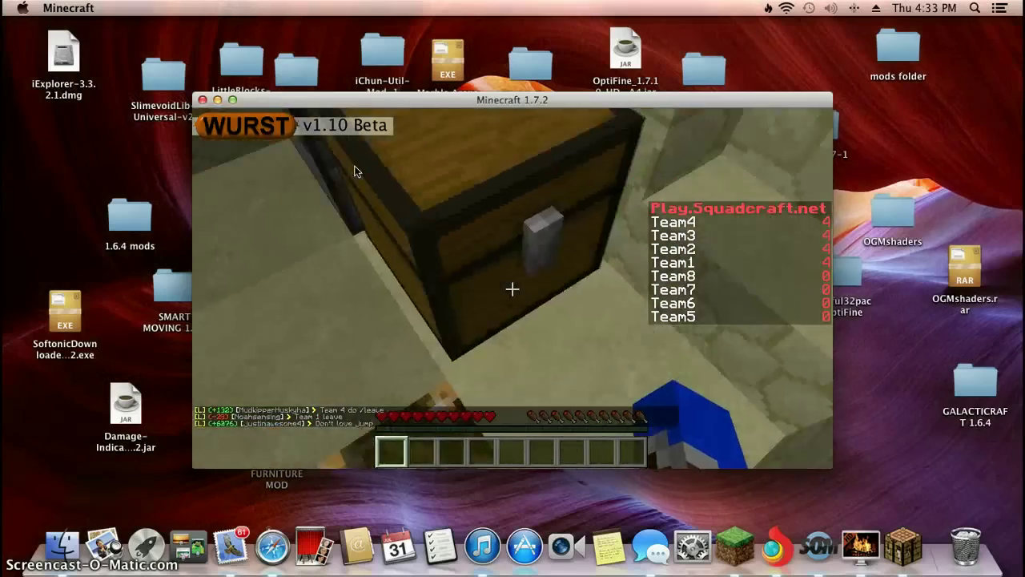
Move all the items from the island's chest into the inventory and put on the Diamond Boots
right_click(508, 256)
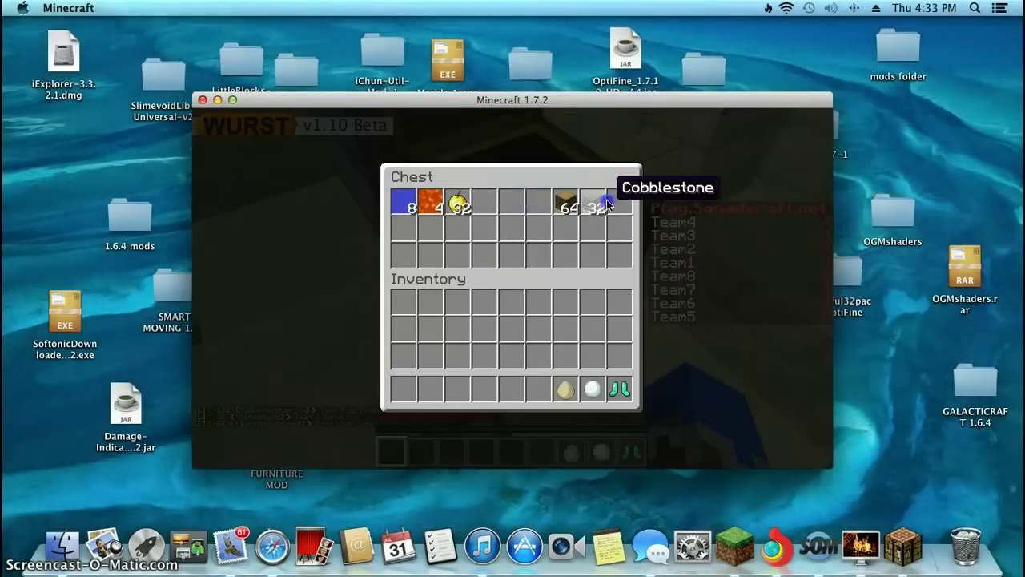
left_click(405, 202, "shift")
key("e")
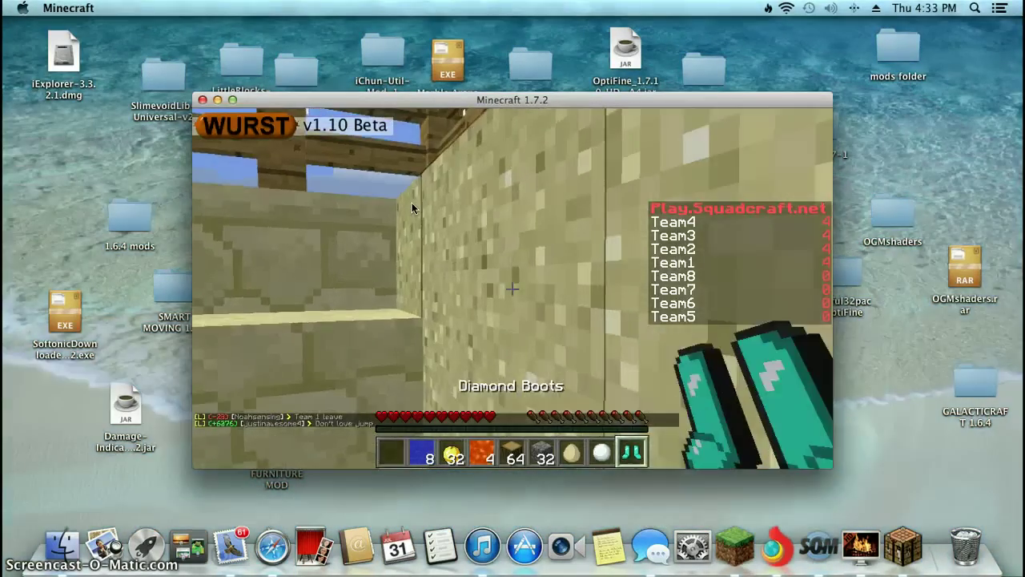
right_click(412, 202)
Craft the stack of 64 wood logs into planks in the inventory's crafting grid, keeping the lava in its hotbar slot
key("2")
key("4")
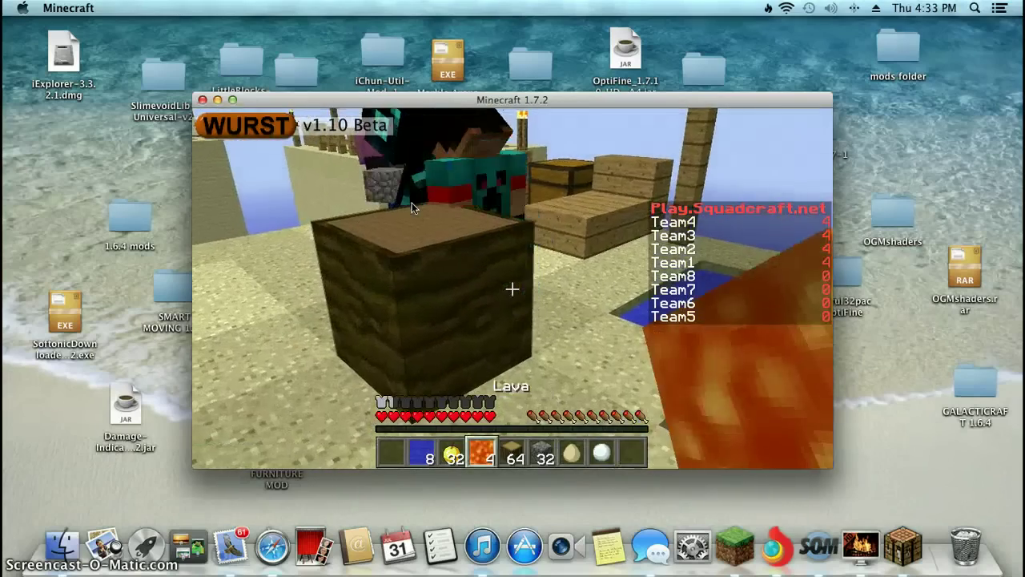
key("5")
key("e")
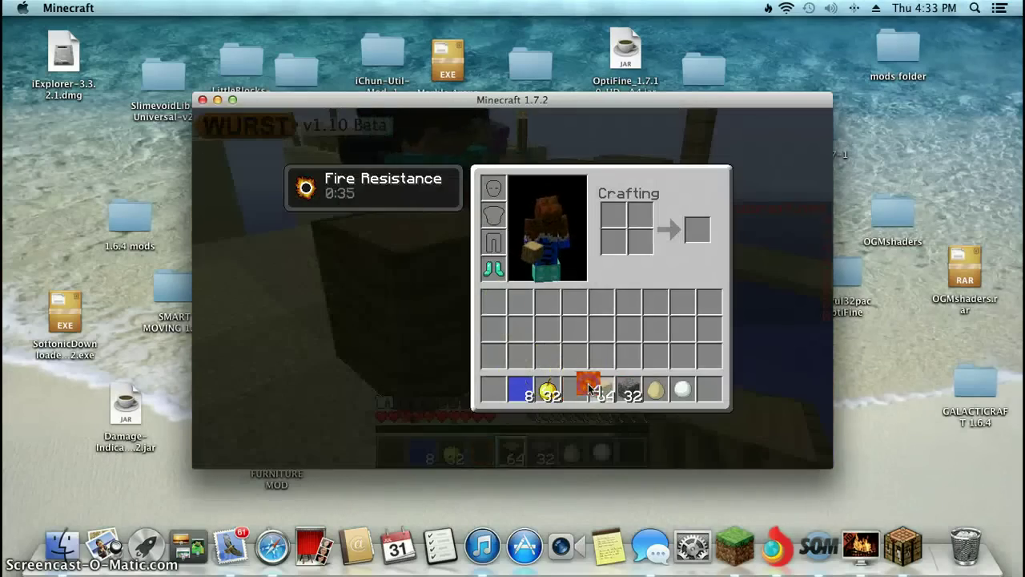
left_click(577, 388)
left_click(602, 389)
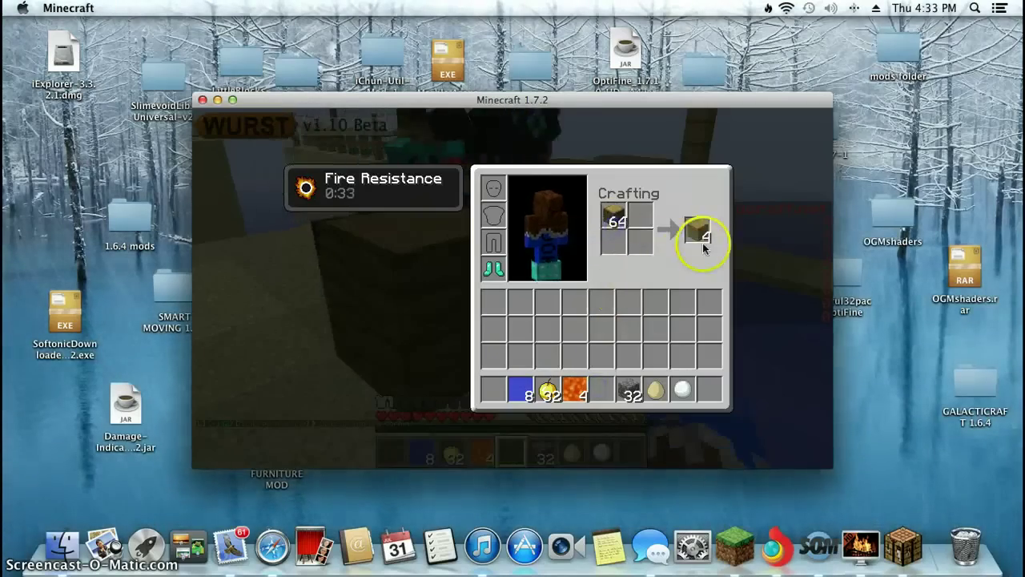
left_click(705, 235, "shift")
key("e")
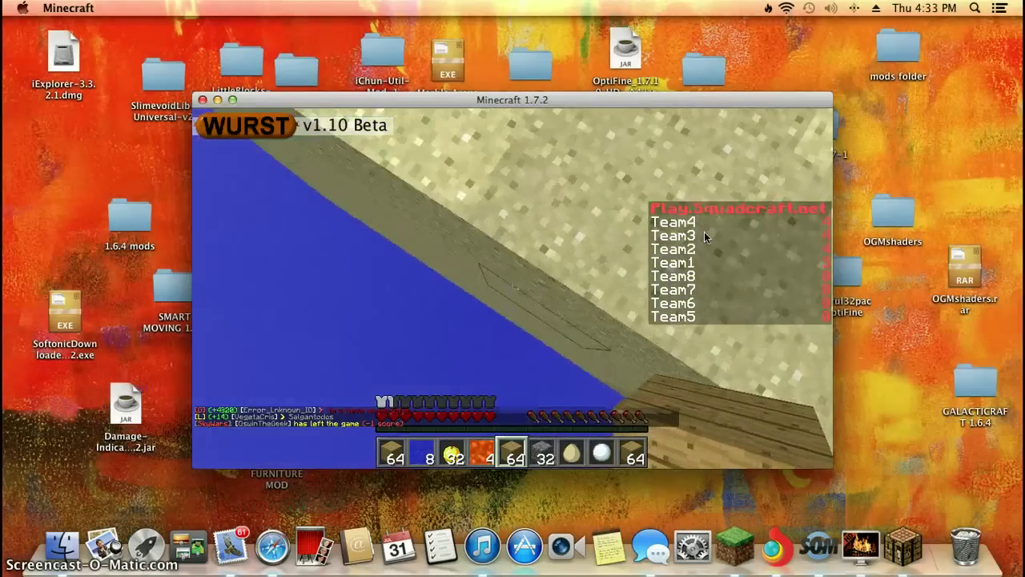
Turn Freecam back on
key("u")
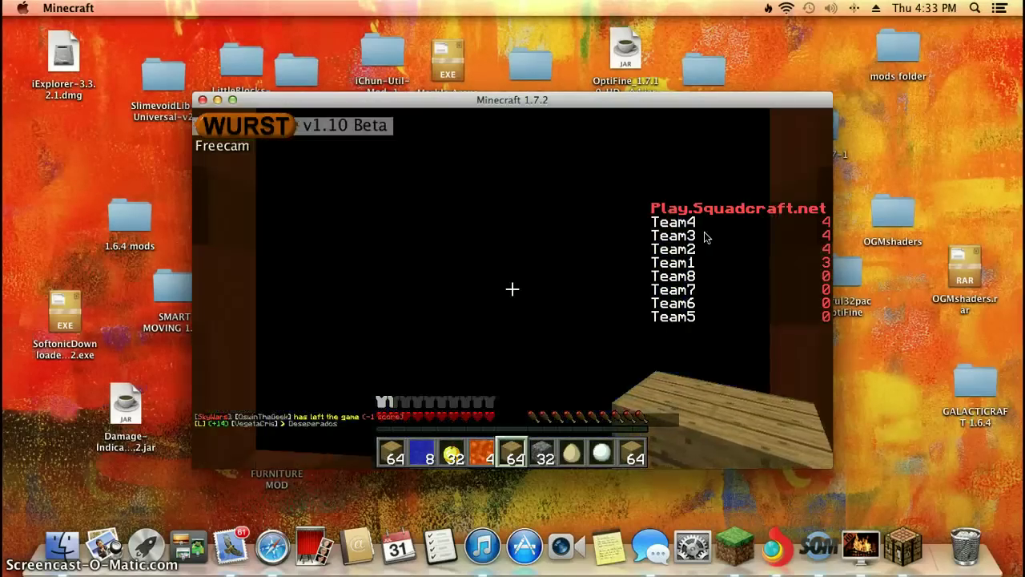